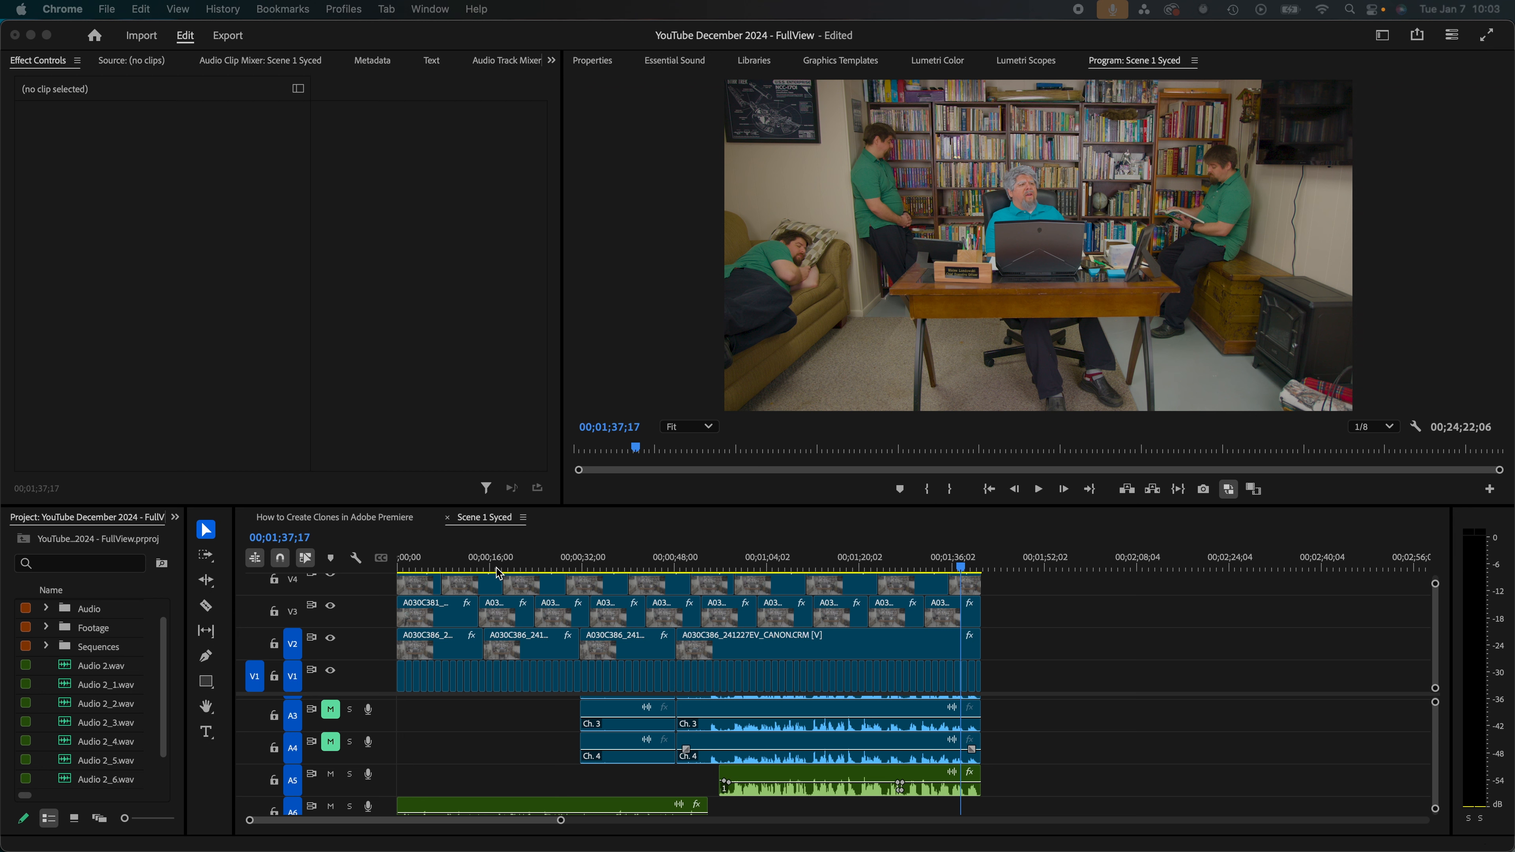
# View the How to Create Clones in Adobe Premiere sequence, return to Scene 1 Syced, and place the playhead at 00;00;12;29.
pyautogui.click(438, 569)
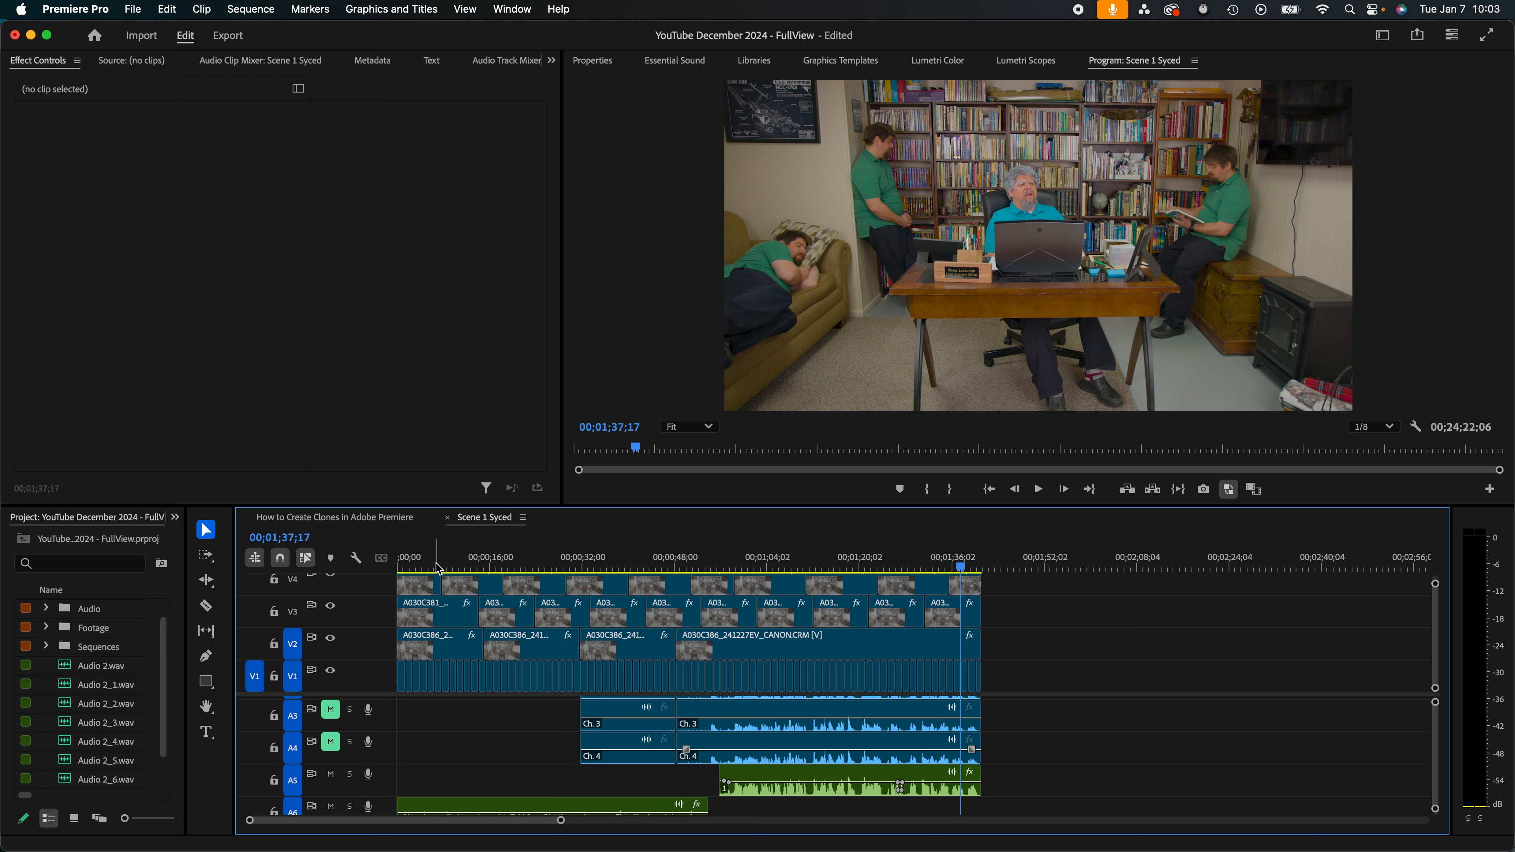
pyautogui.click(382, 518)
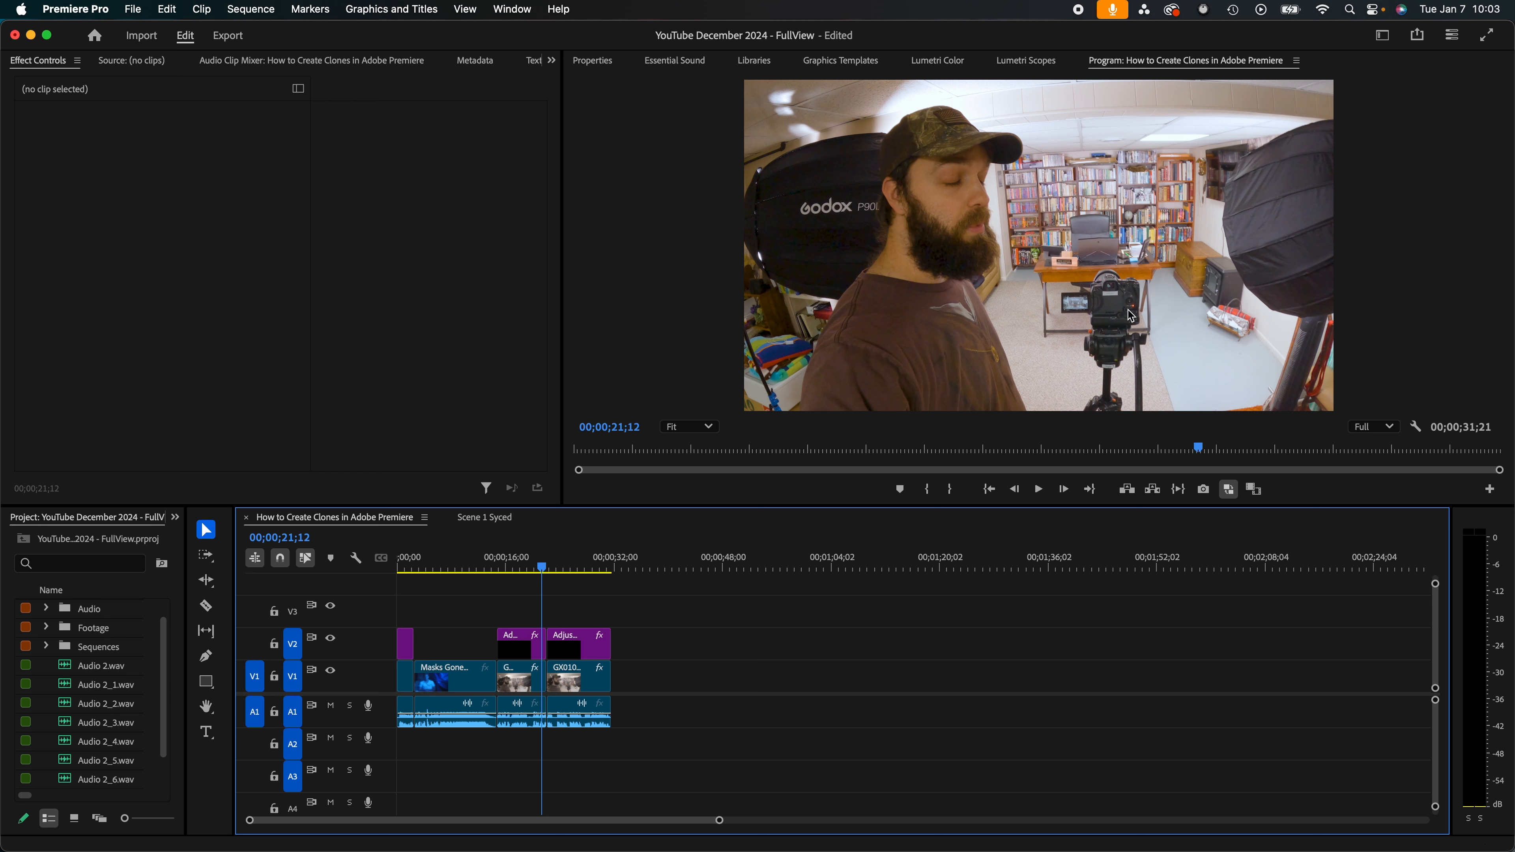
pyautogui.click(475, 527)
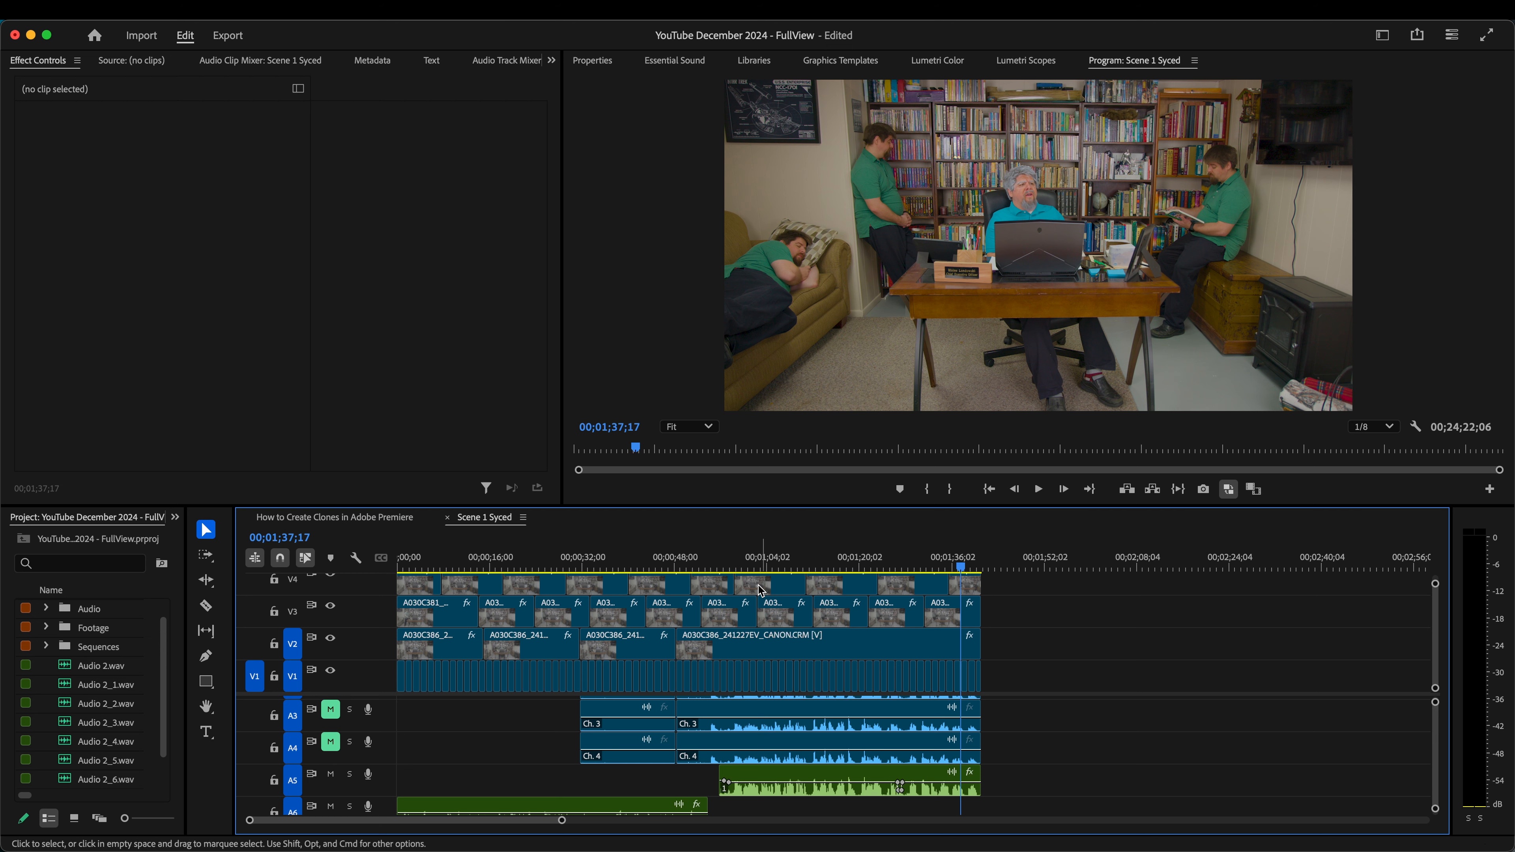
pyautogui.click(461, 565)
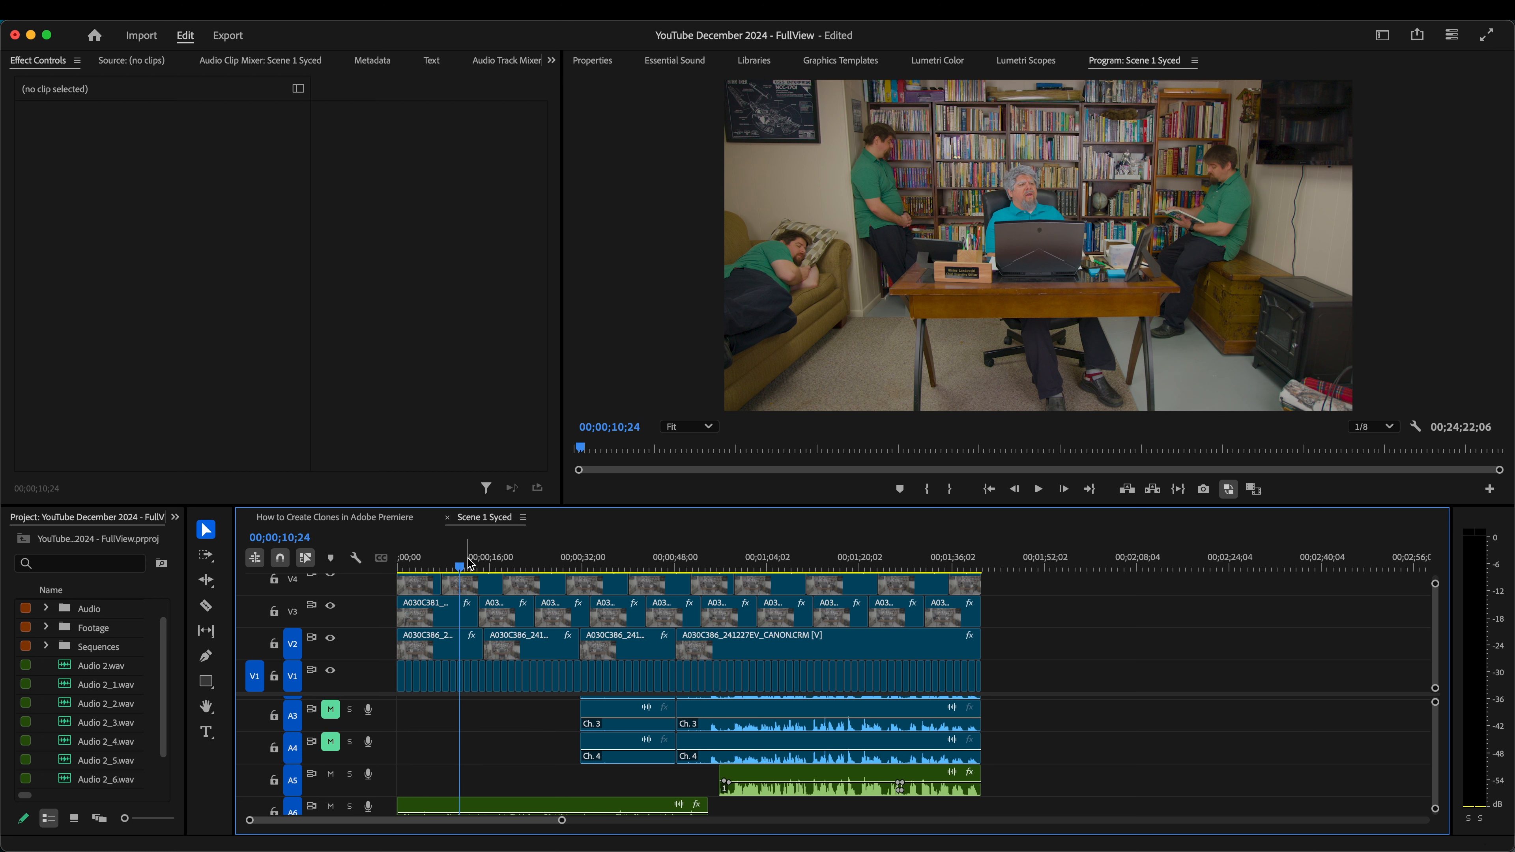
pyautogui.click(472, 563)
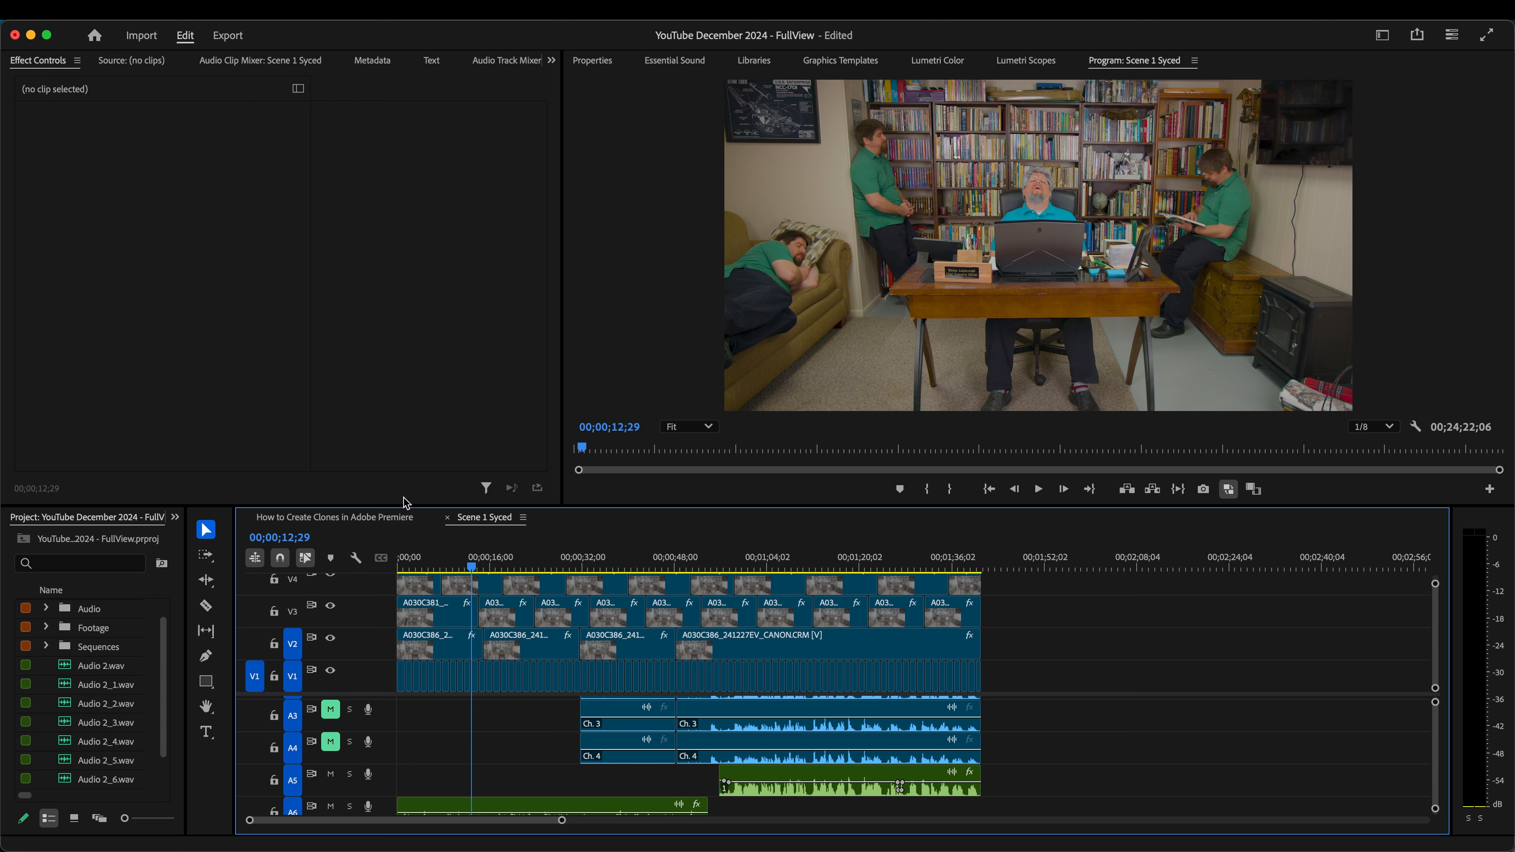
# Try shifting the first V2 clip horizontally to position 3991, then undo the change.
pyautogui.click(460, 644)
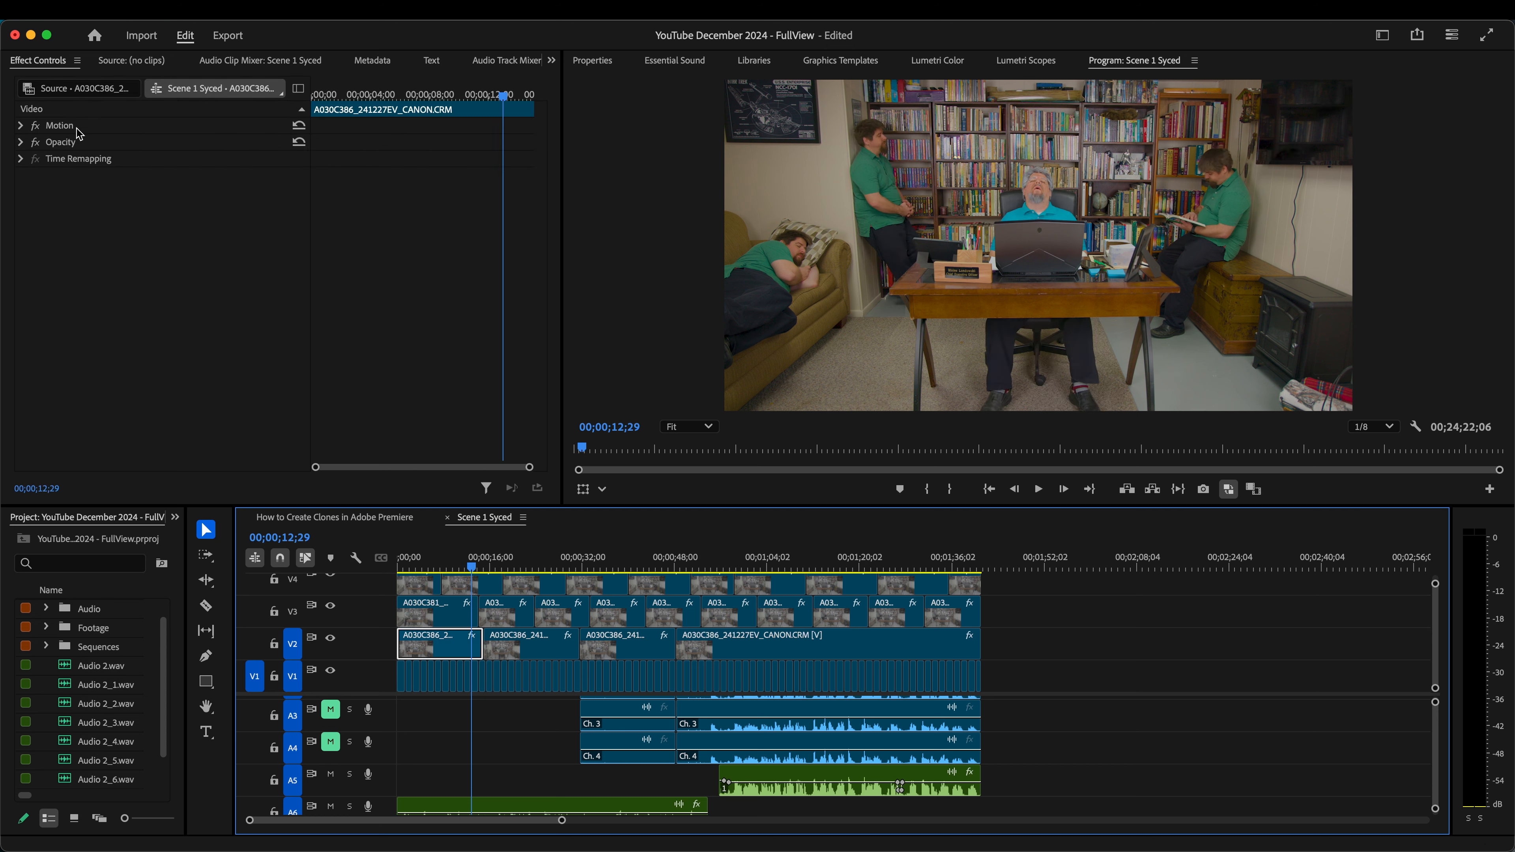
pyautogui.click(21, 126)
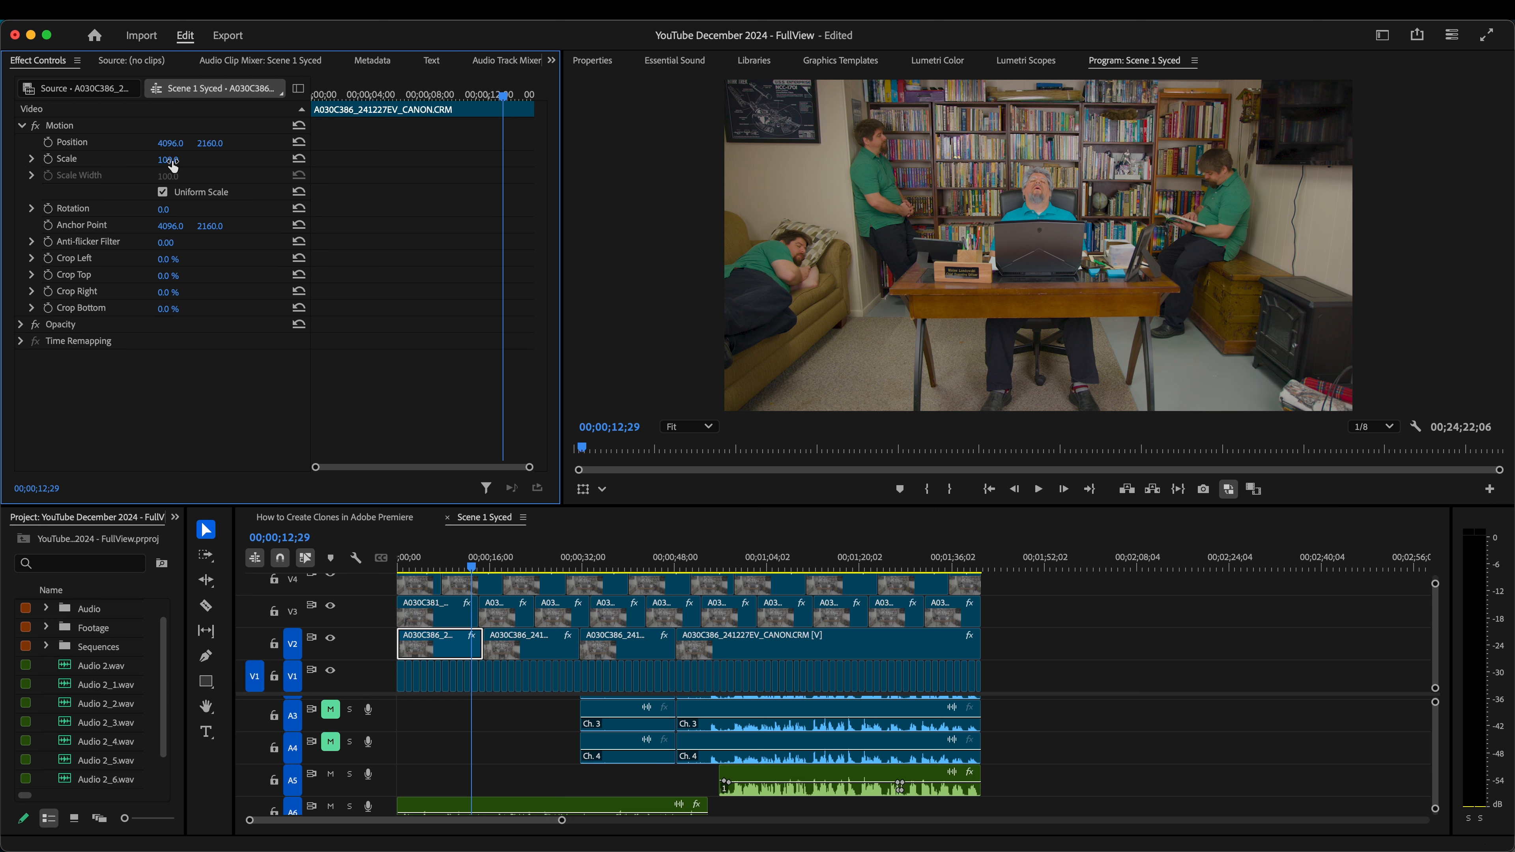
pyautogui.moveTo(170, 144); pyautogui.dragTo(108, 143)
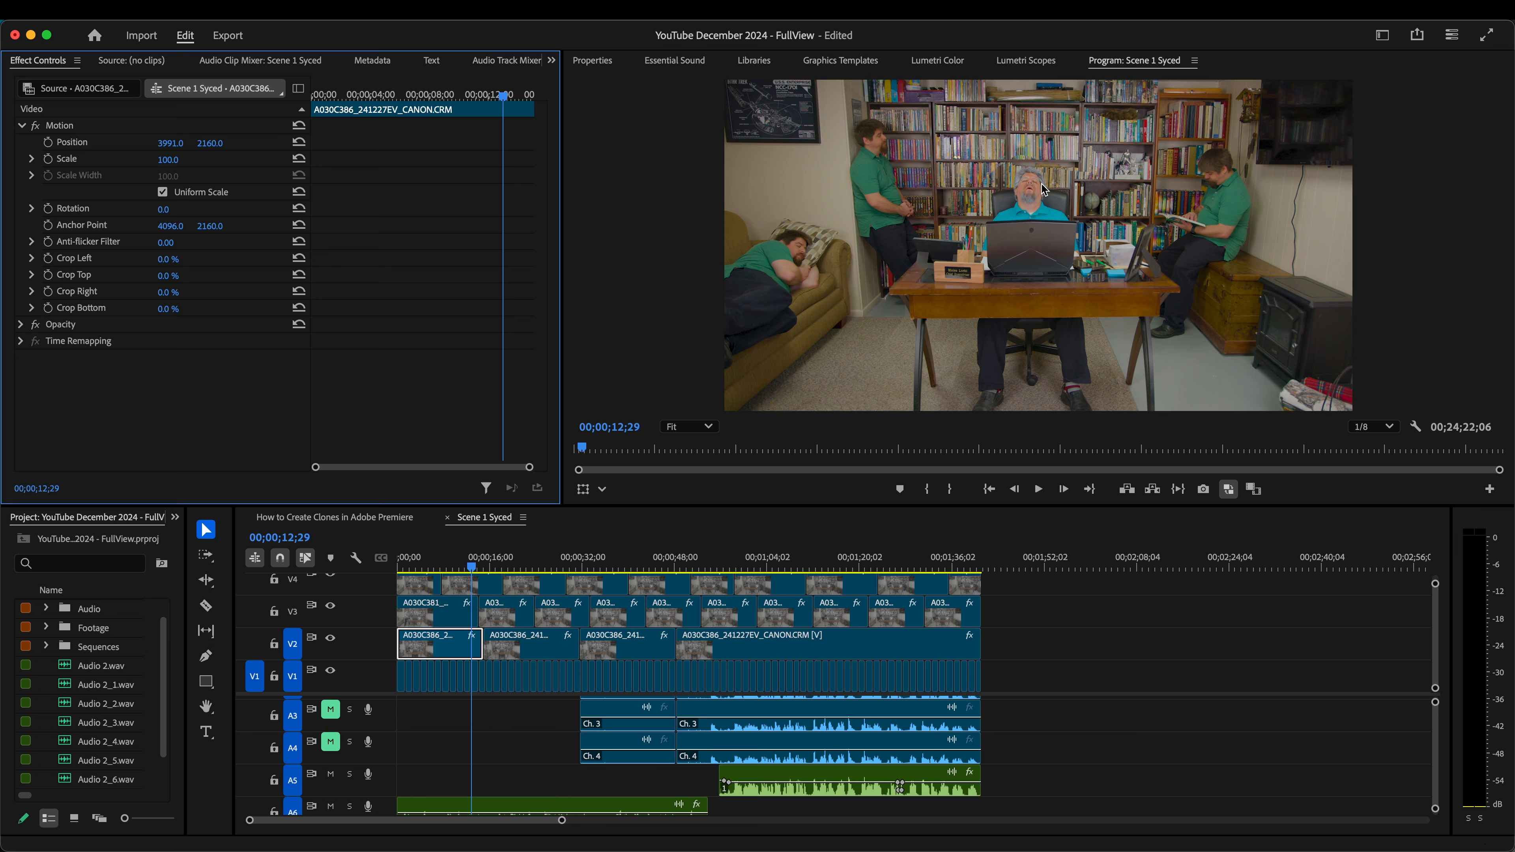
pyautogui.press('super+z')
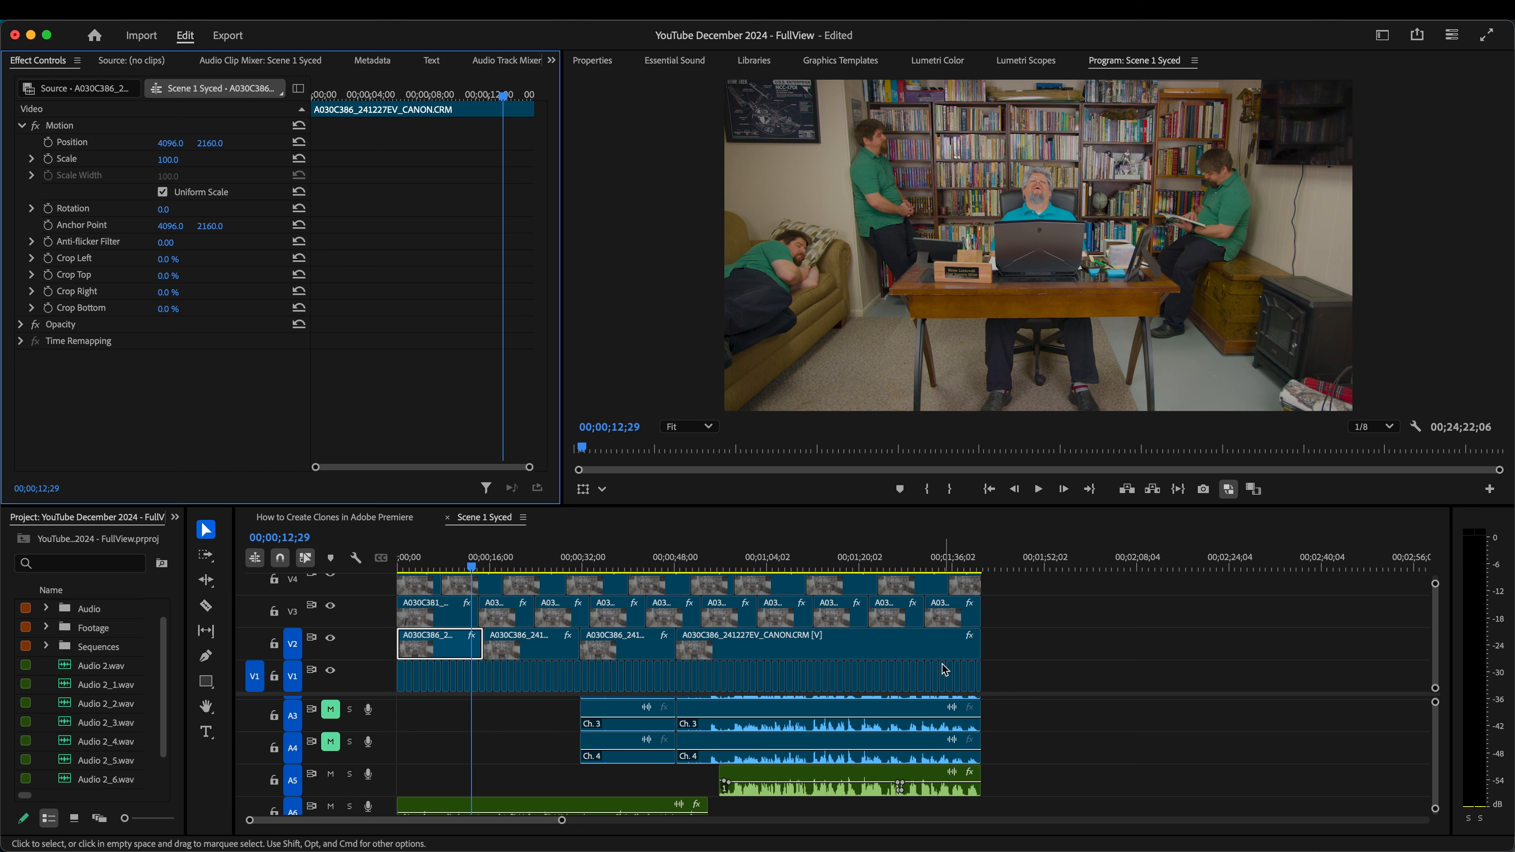
# Try shifting the first V3 clip horizontally to position 3674 and by a small nudge, undoing each change.
pyautogui.click(437, 615)
pyautogui.moveTo(176, 149); pyautogui.dragTo(107, 150)
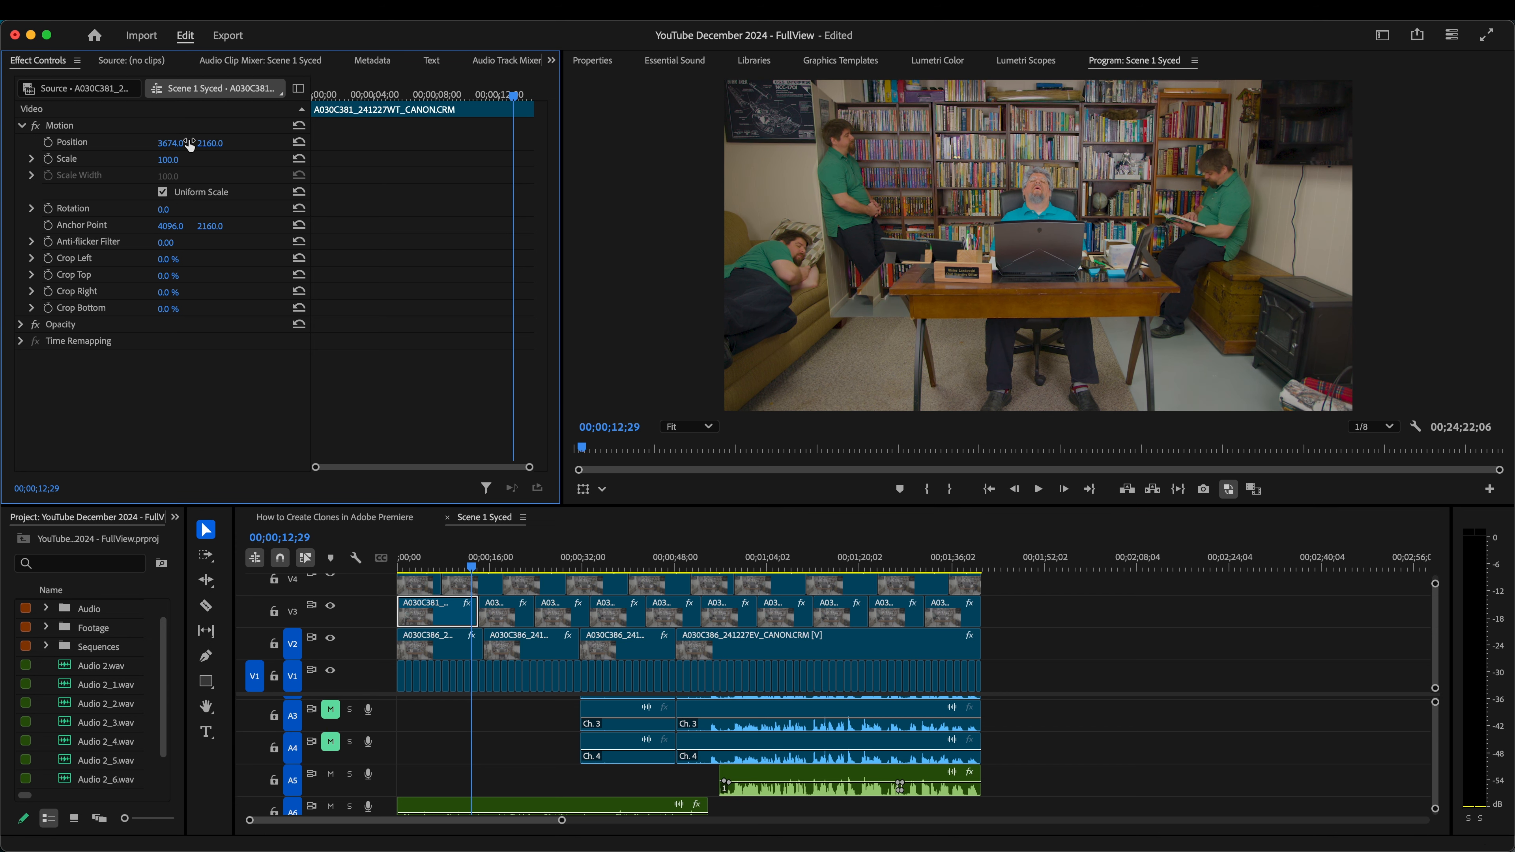
pyautogui.press('super+z')
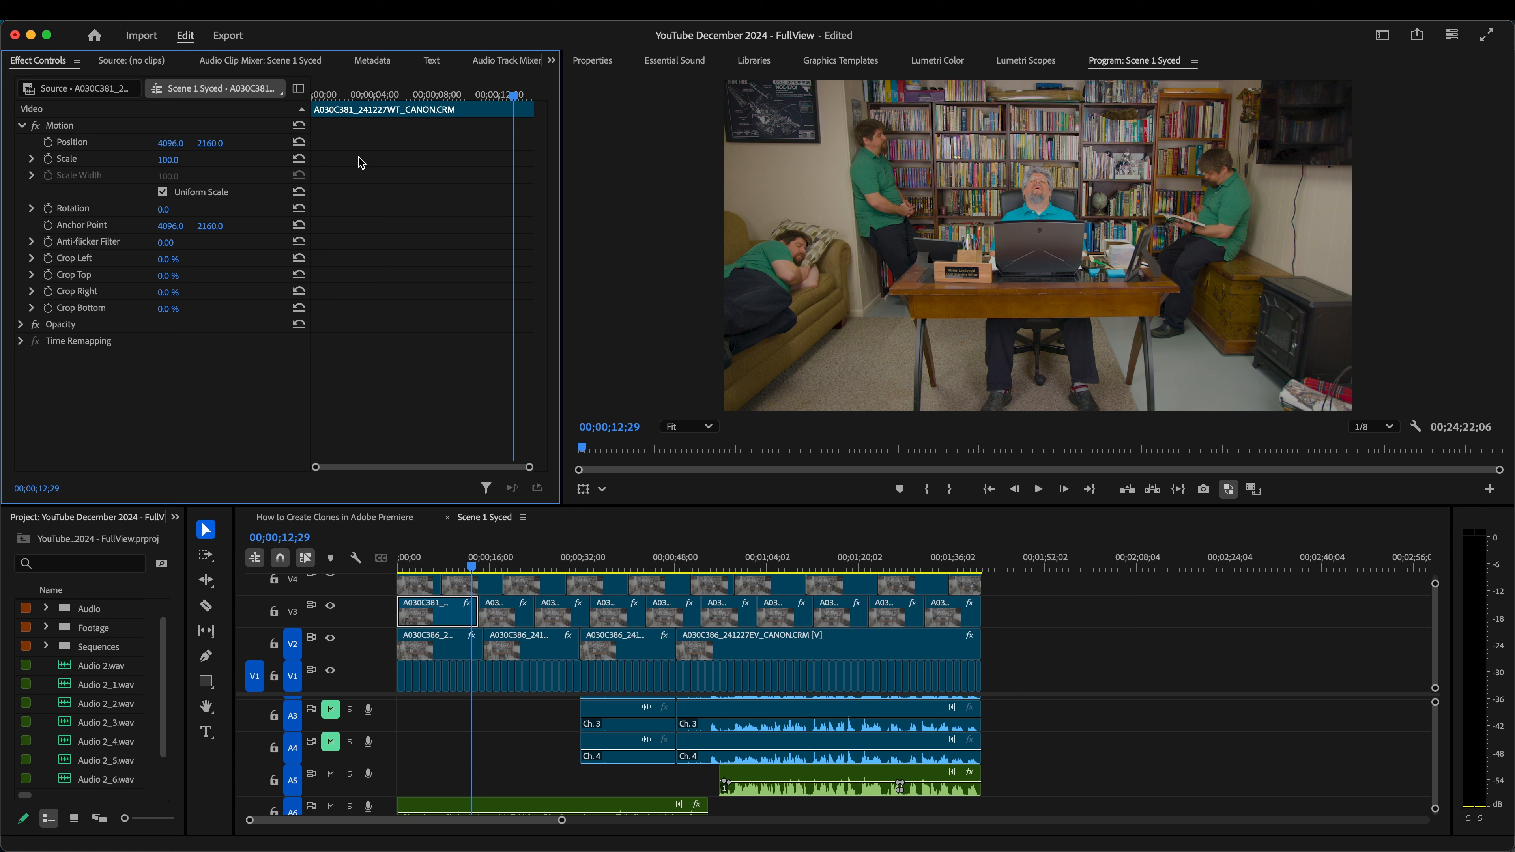
pyautogui.moveTo(170, 143)
pyautogui.mouseDown()
pyautogui.moveTo(196, 144)
pyautogui.moveTo(176, 145)
pyautogui.mouseUp()
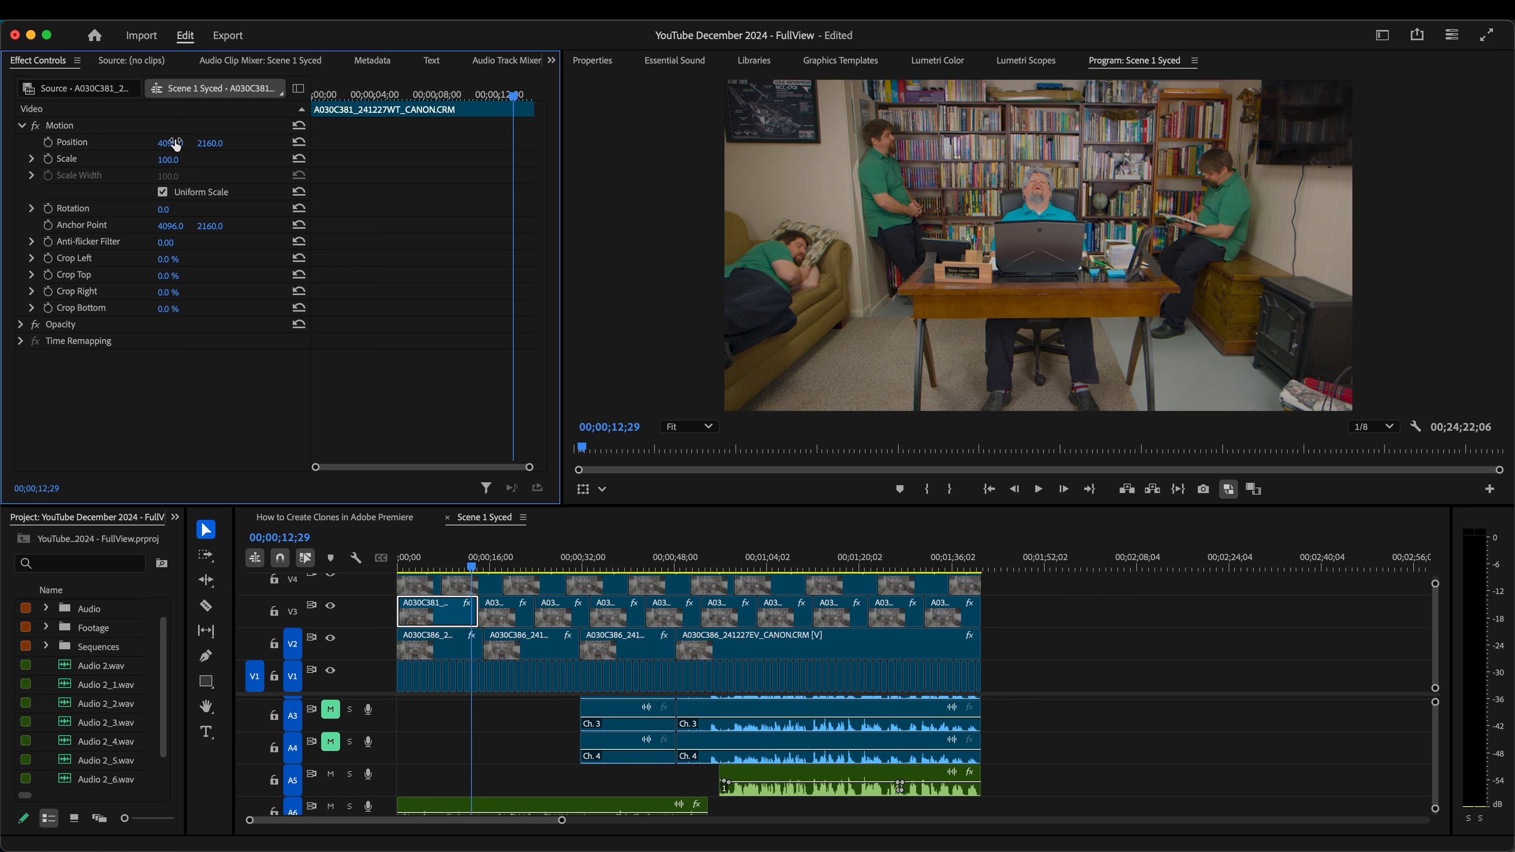
pyautogui.press('super+z')
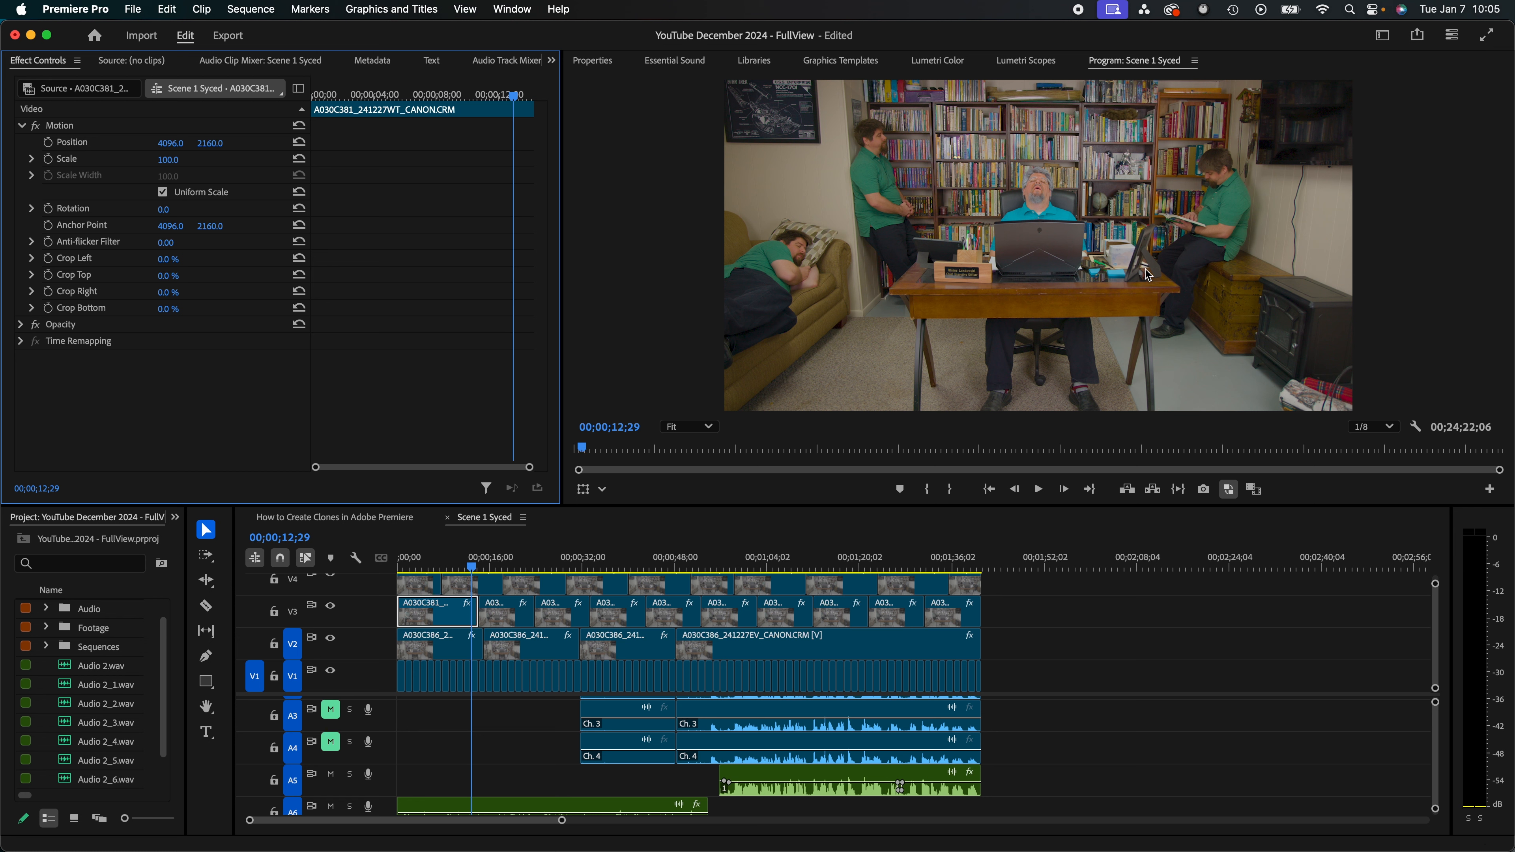
# Go to 00;00;56;00, undo the mask removal on the V4 clip there, and display its Mask (1) outline.
pyautogui.click(709, 561)
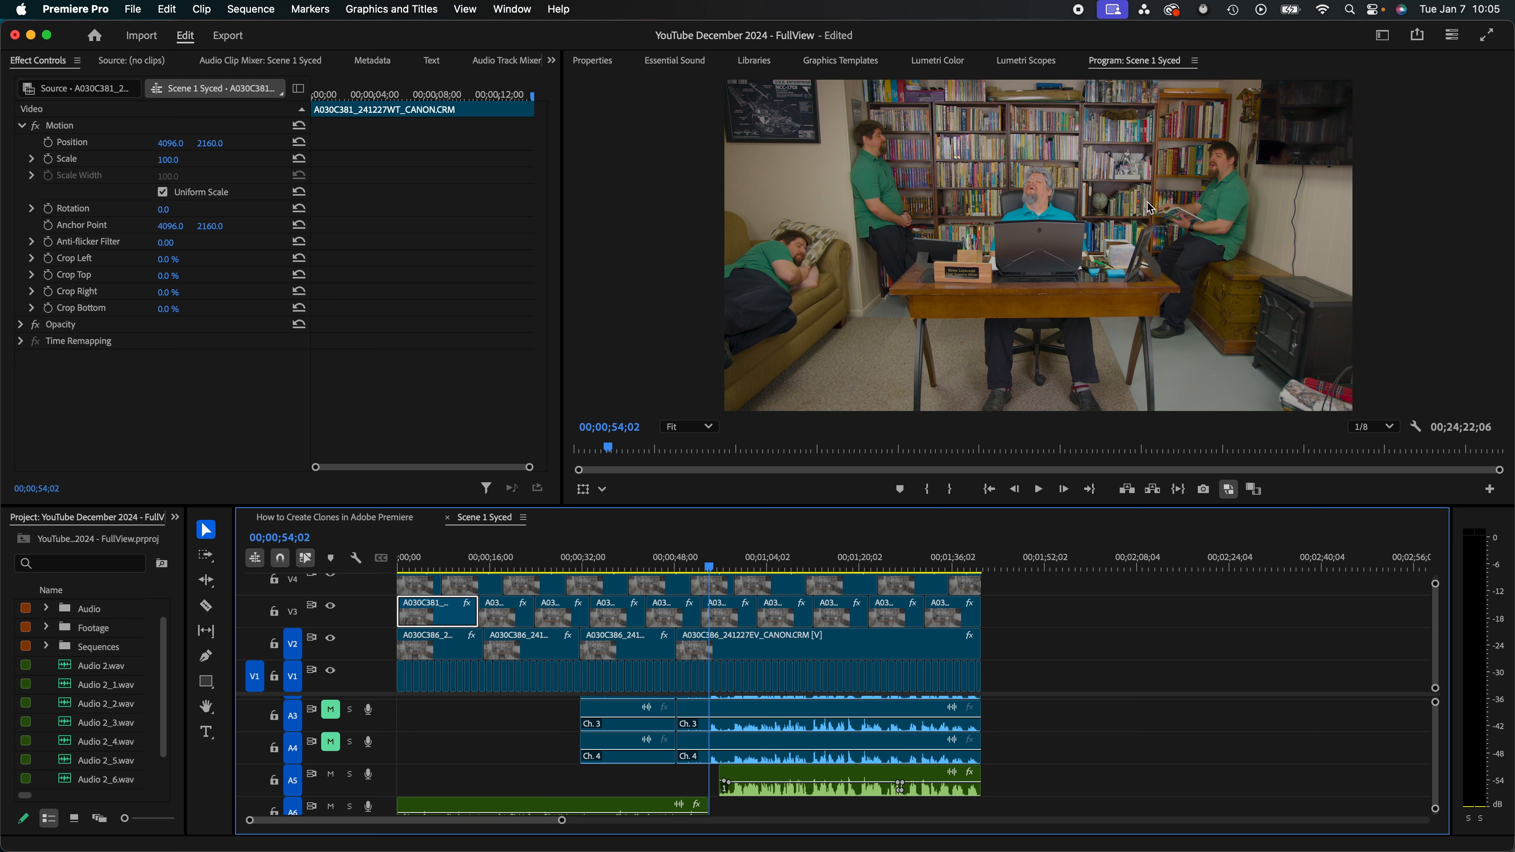
pyautogui.click(721, 564)
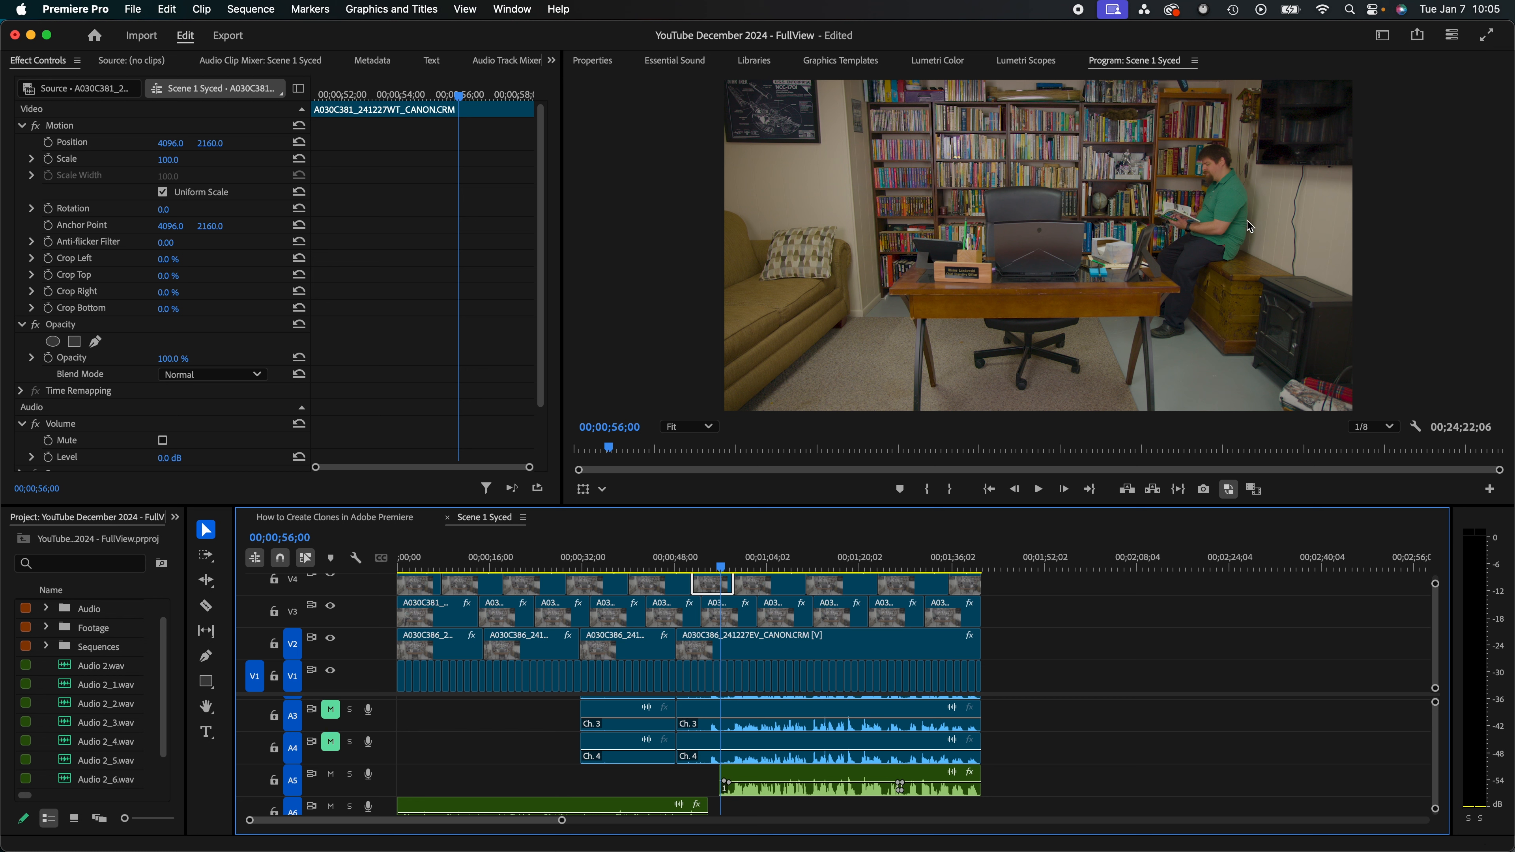
pyautogui.press('super+v')
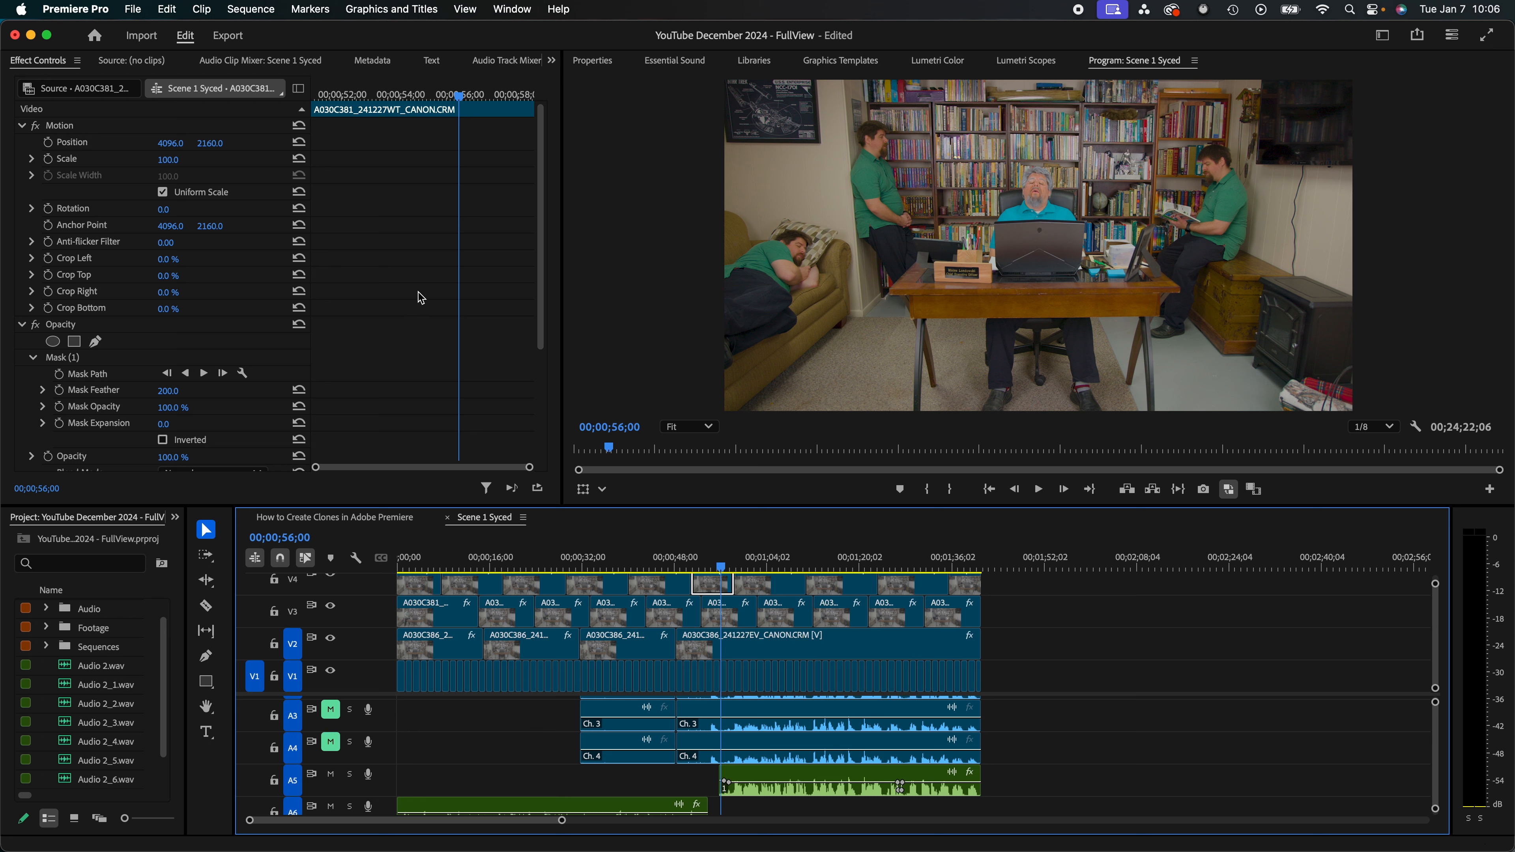
pyautogui.click(70, 328)
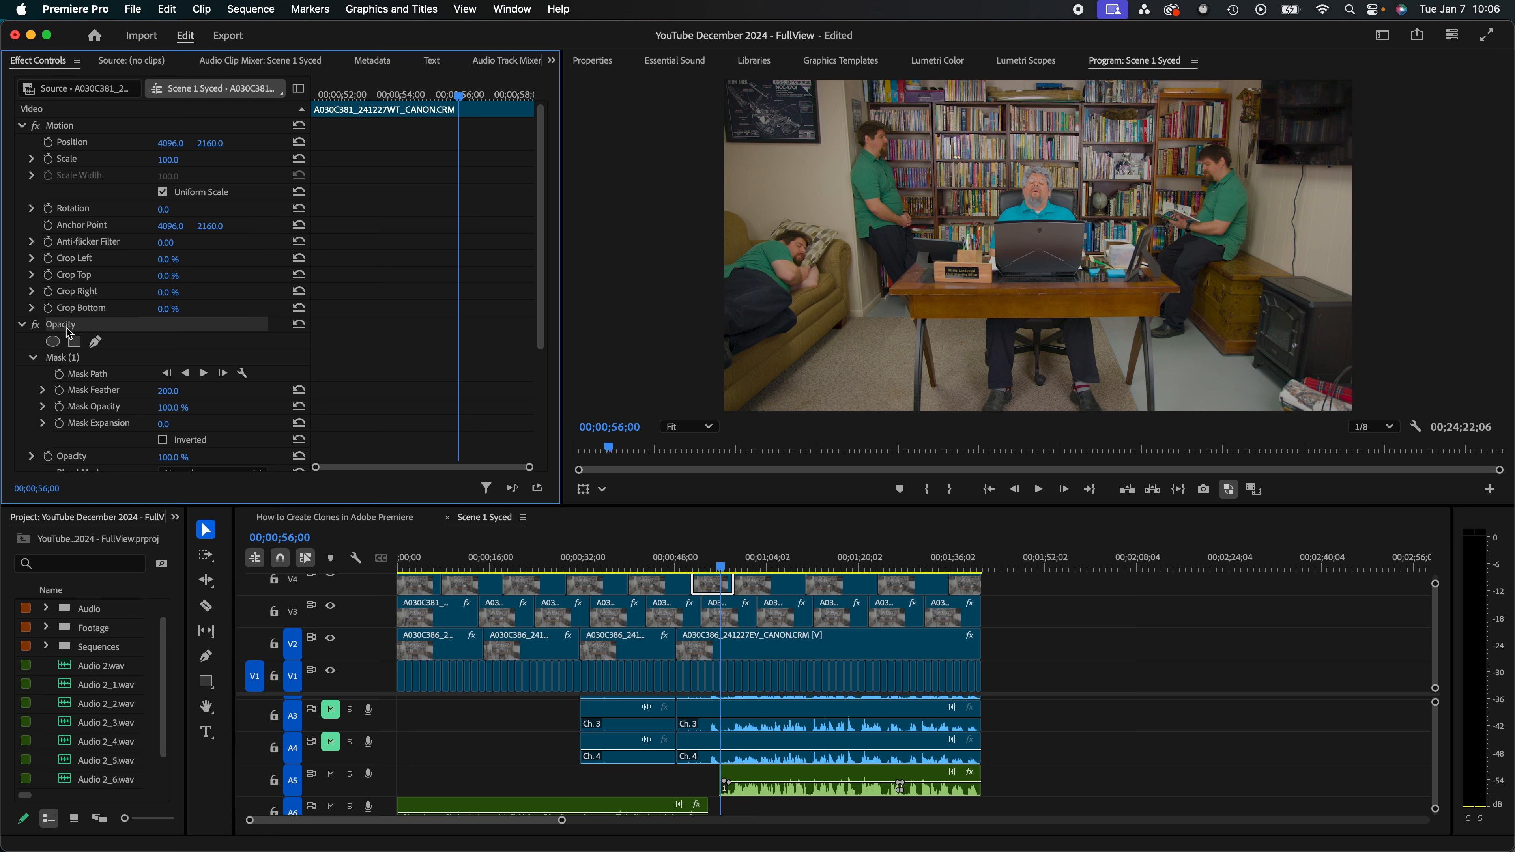
pyautogui.click(65, 357)
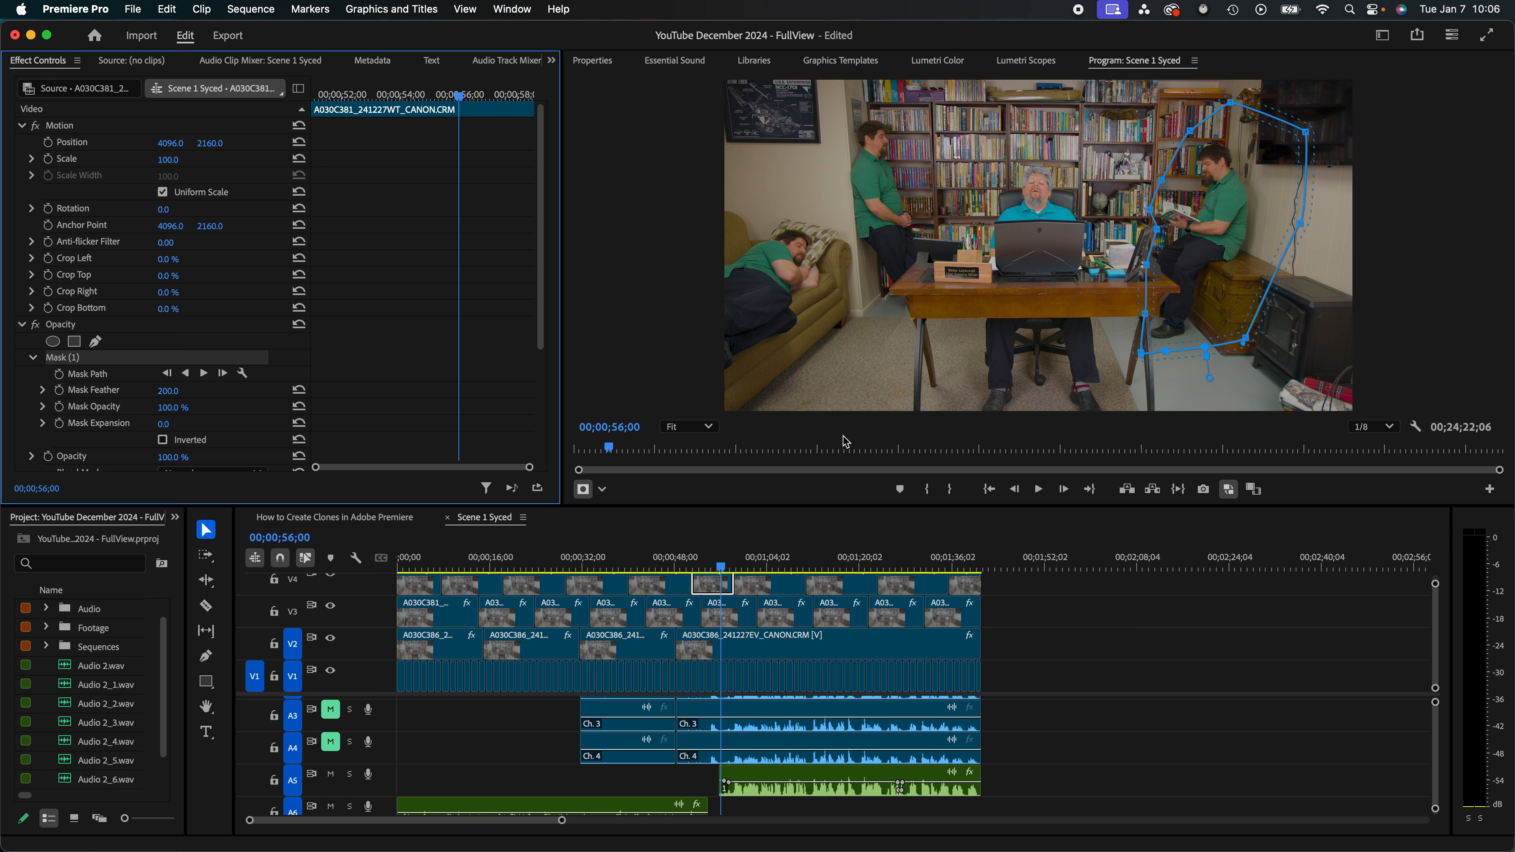
# Display the Mask (1) outline of the V3 clip at the playhead.
pyautogui.click(713, 616)
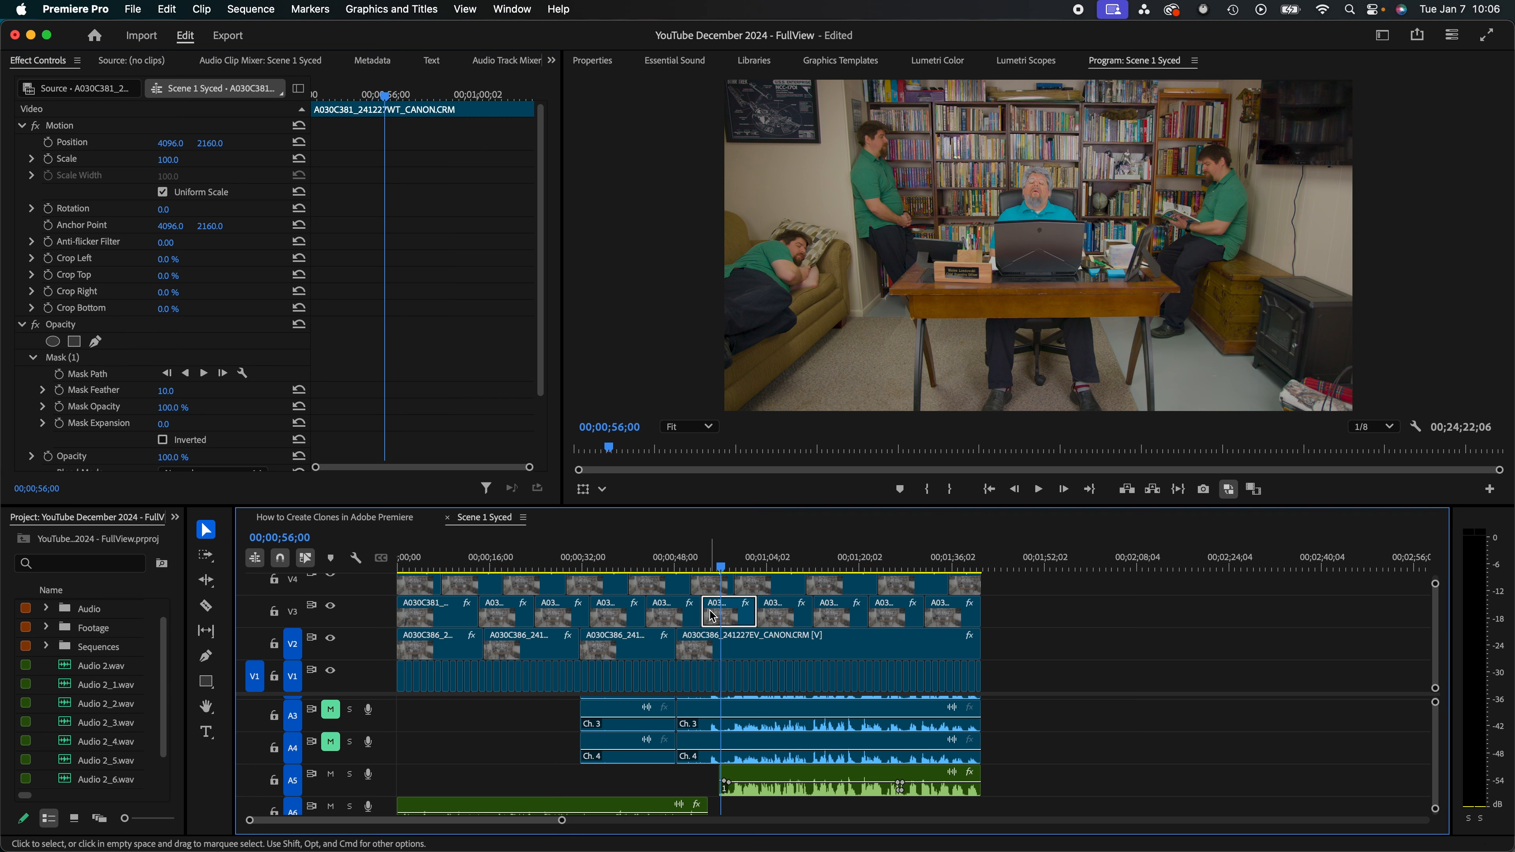
pyautogui.click(69, 327)
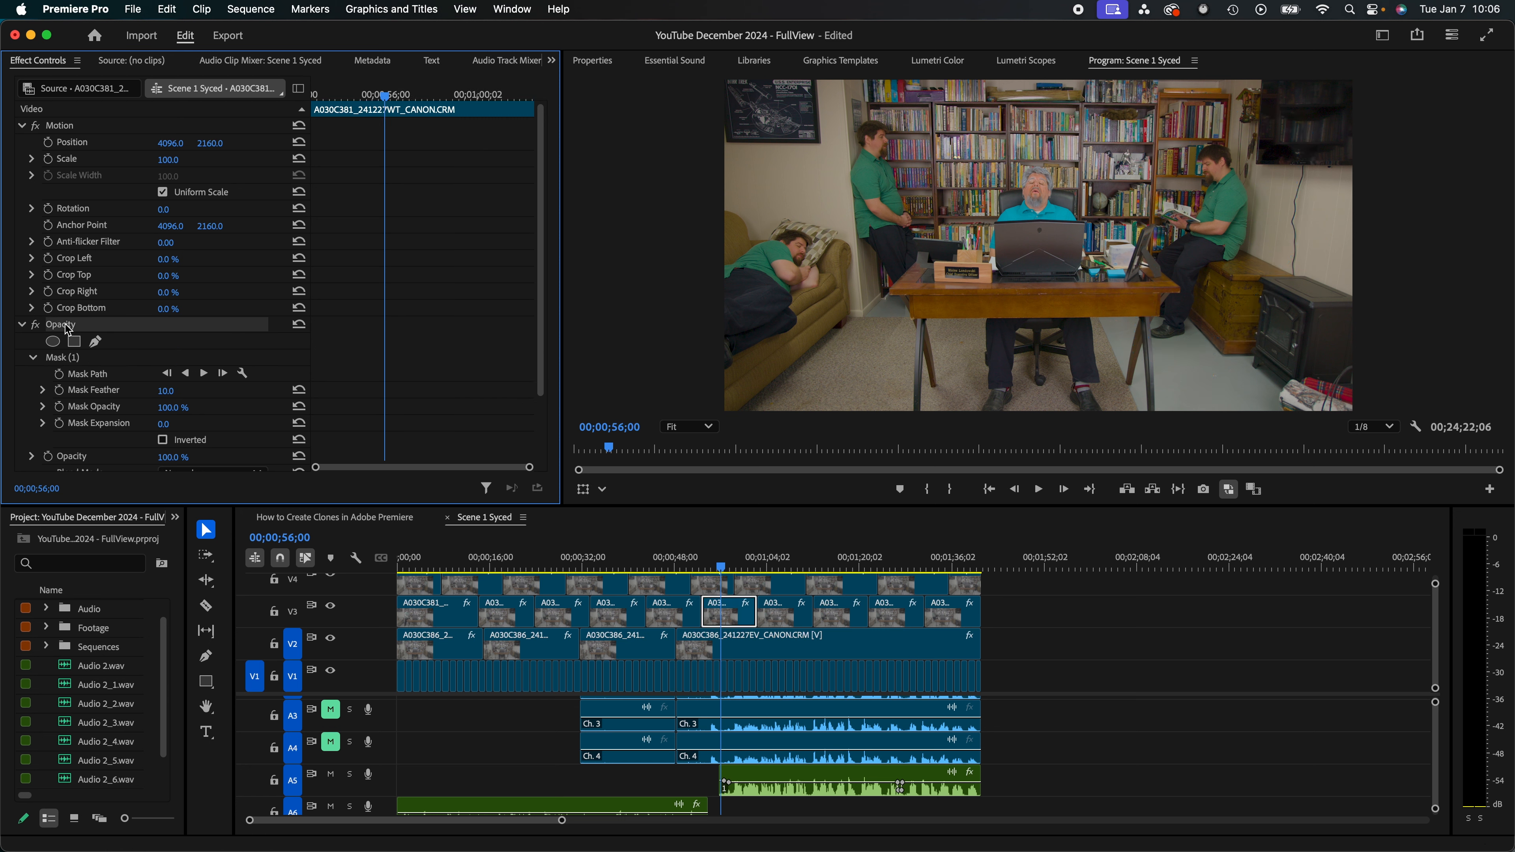
pyautogui.click(70, 359)
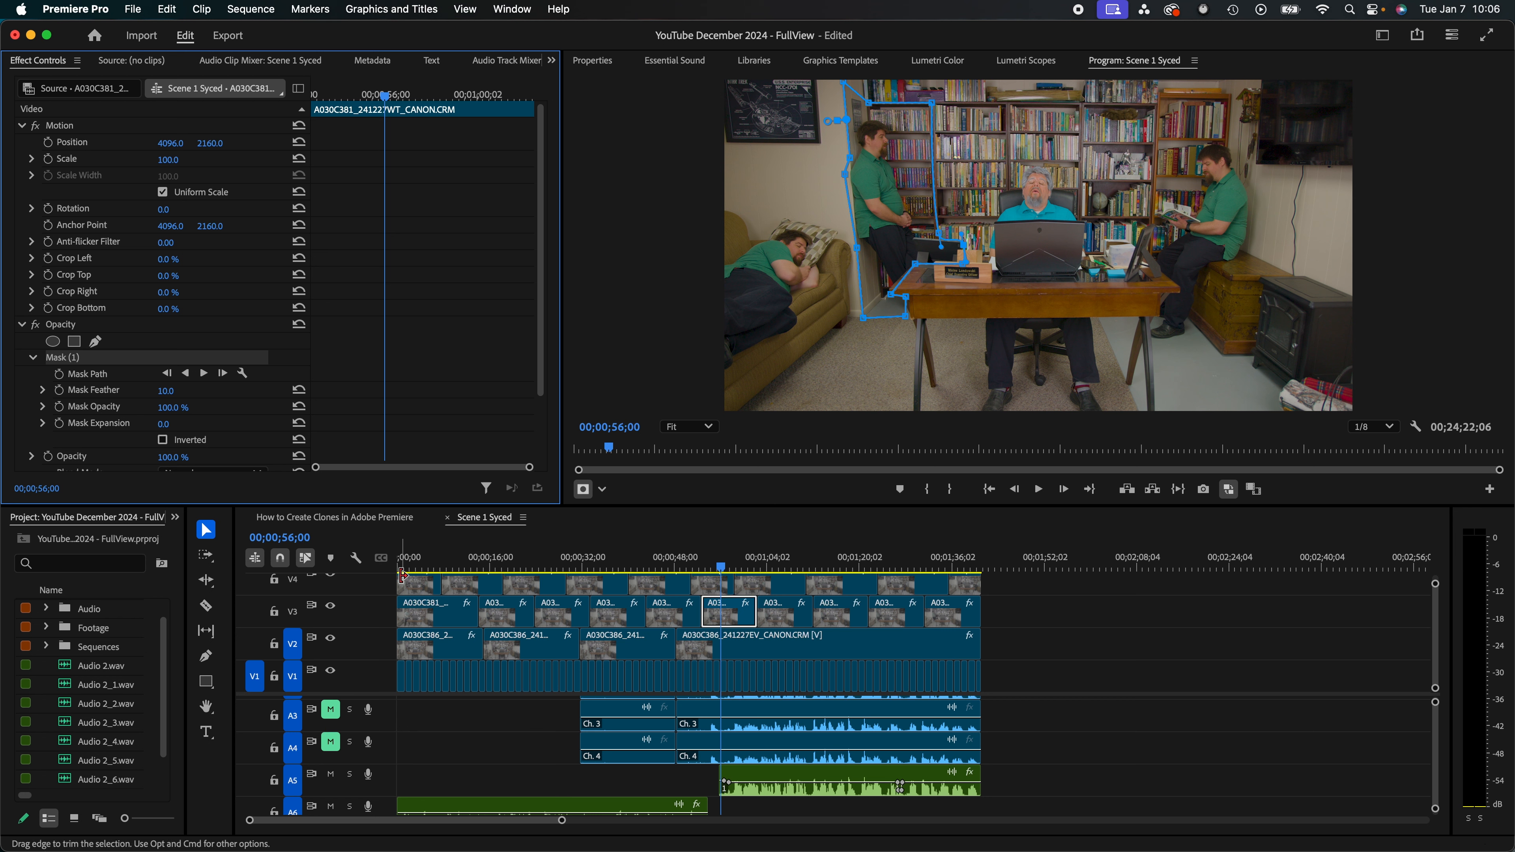
# Move to 00;00;03;00 in the first V3 clip and display its Mask (1) outline.
pyautogui.click(434, 563)
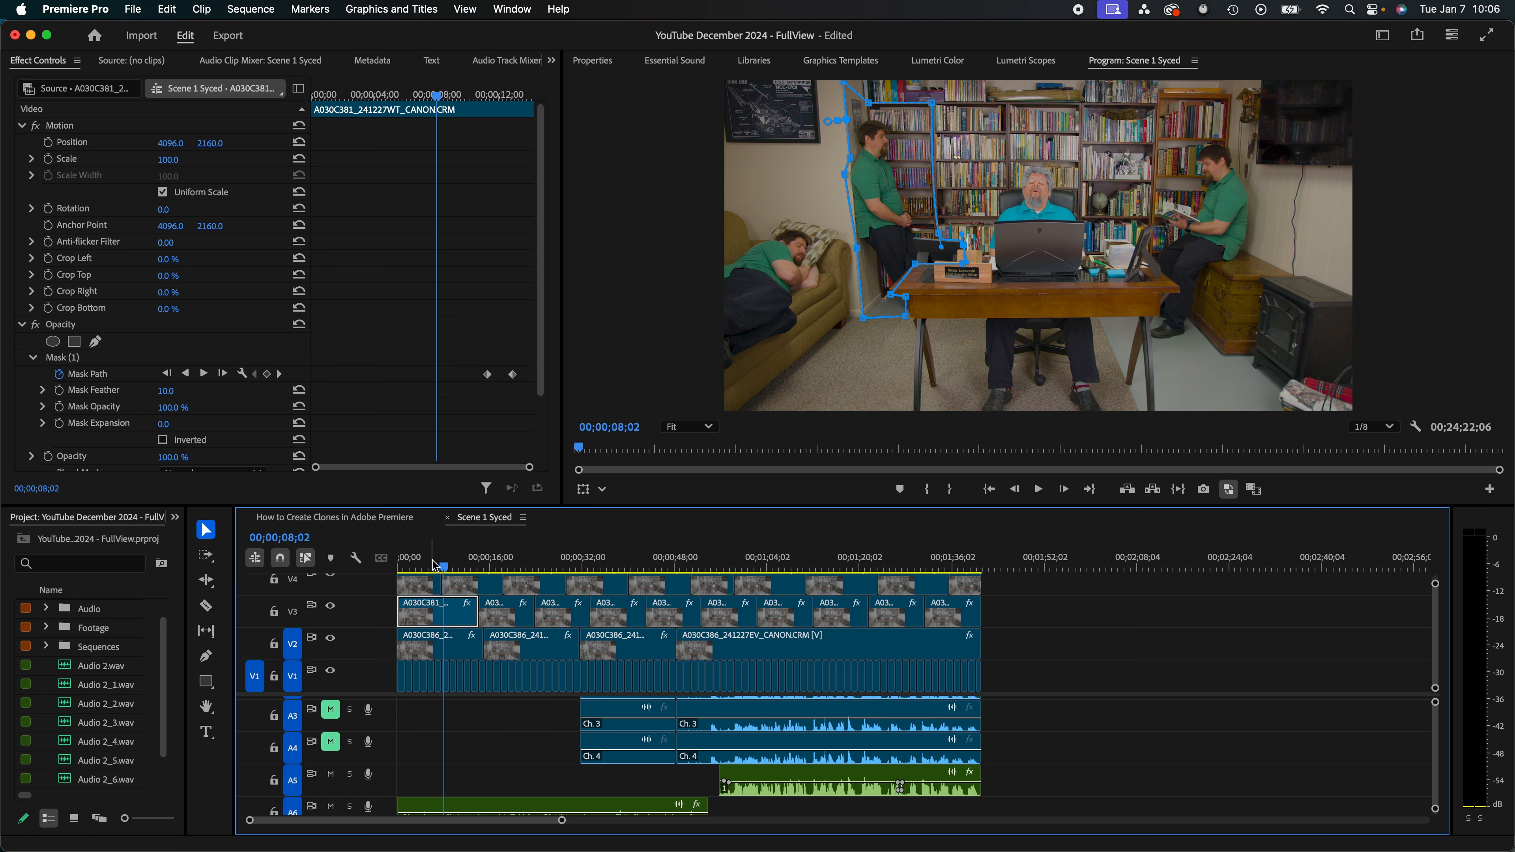
pyautogui.moveTo(434, 565); pyautogui.dragTo(419, 572)
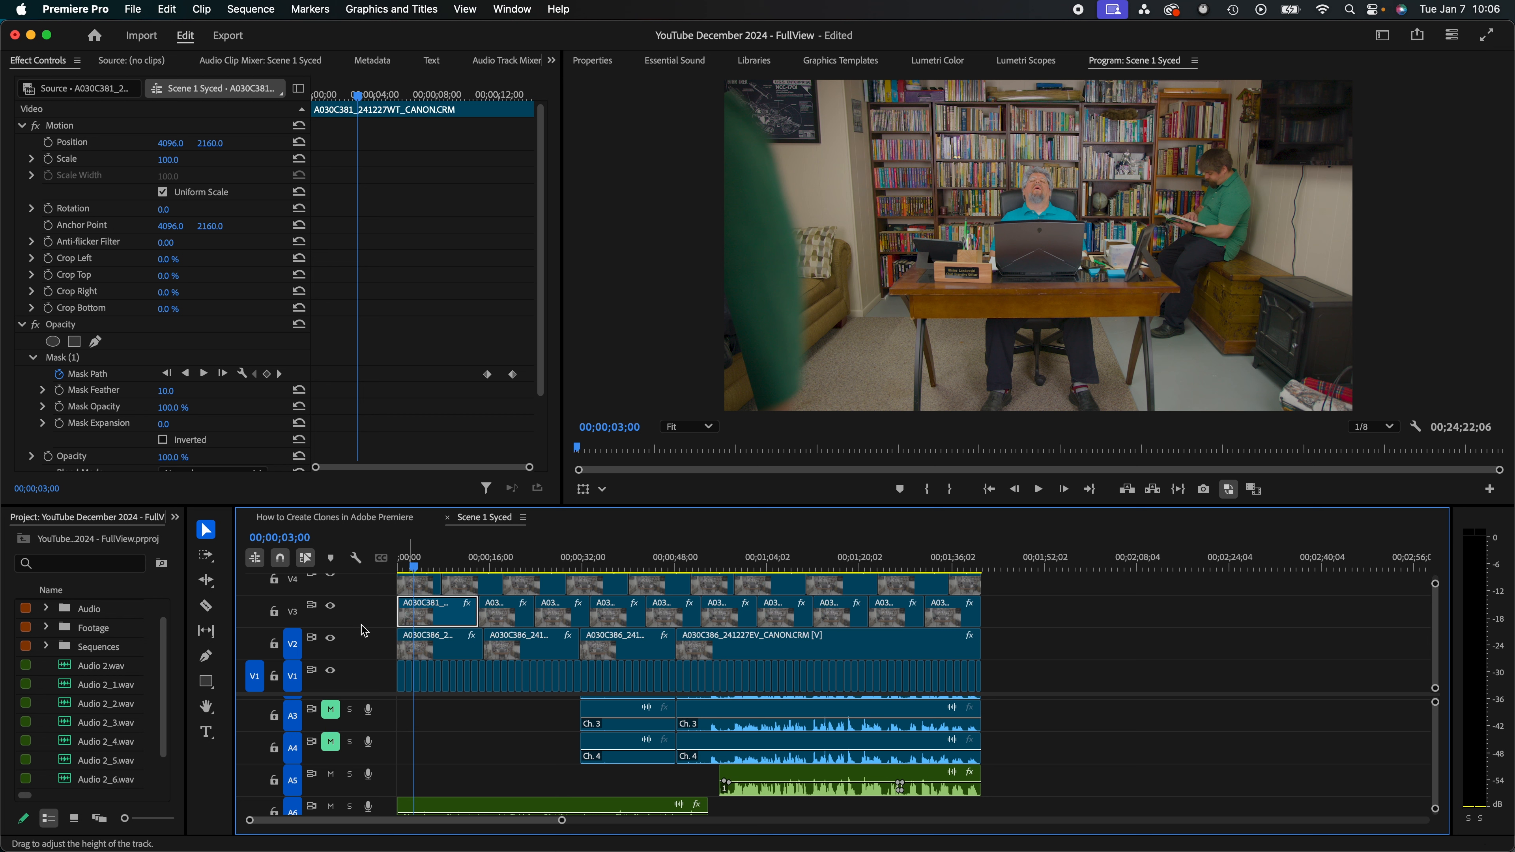
pyautogui.click(79, 358)
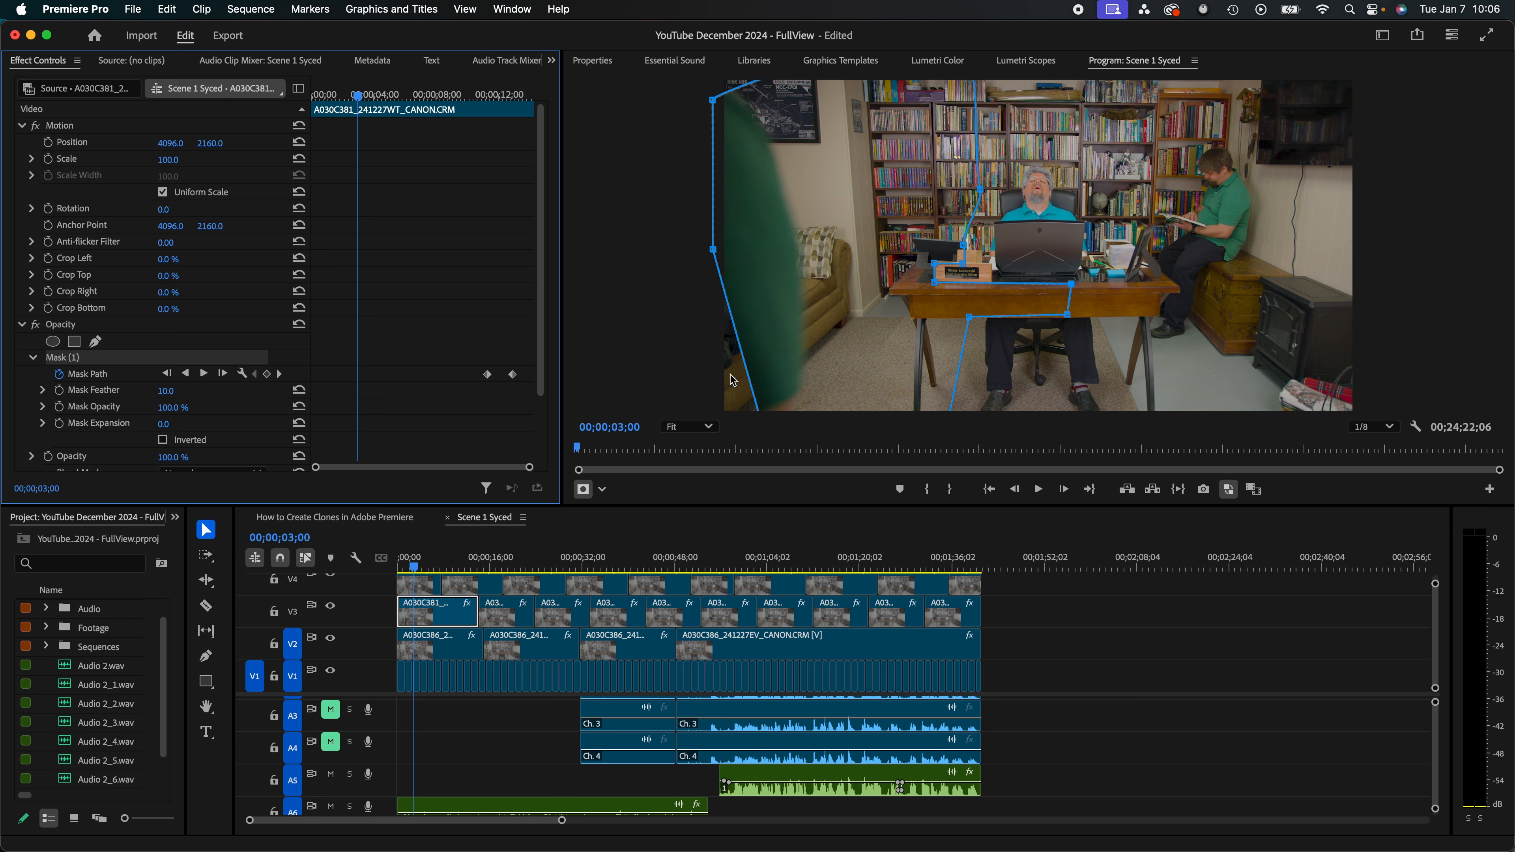
# Check the first V3 clip's mask from 00;00;04;11 to 00;00;11;02, and go through both Mask Path keyframes.
pyautogui.click(423, 568)
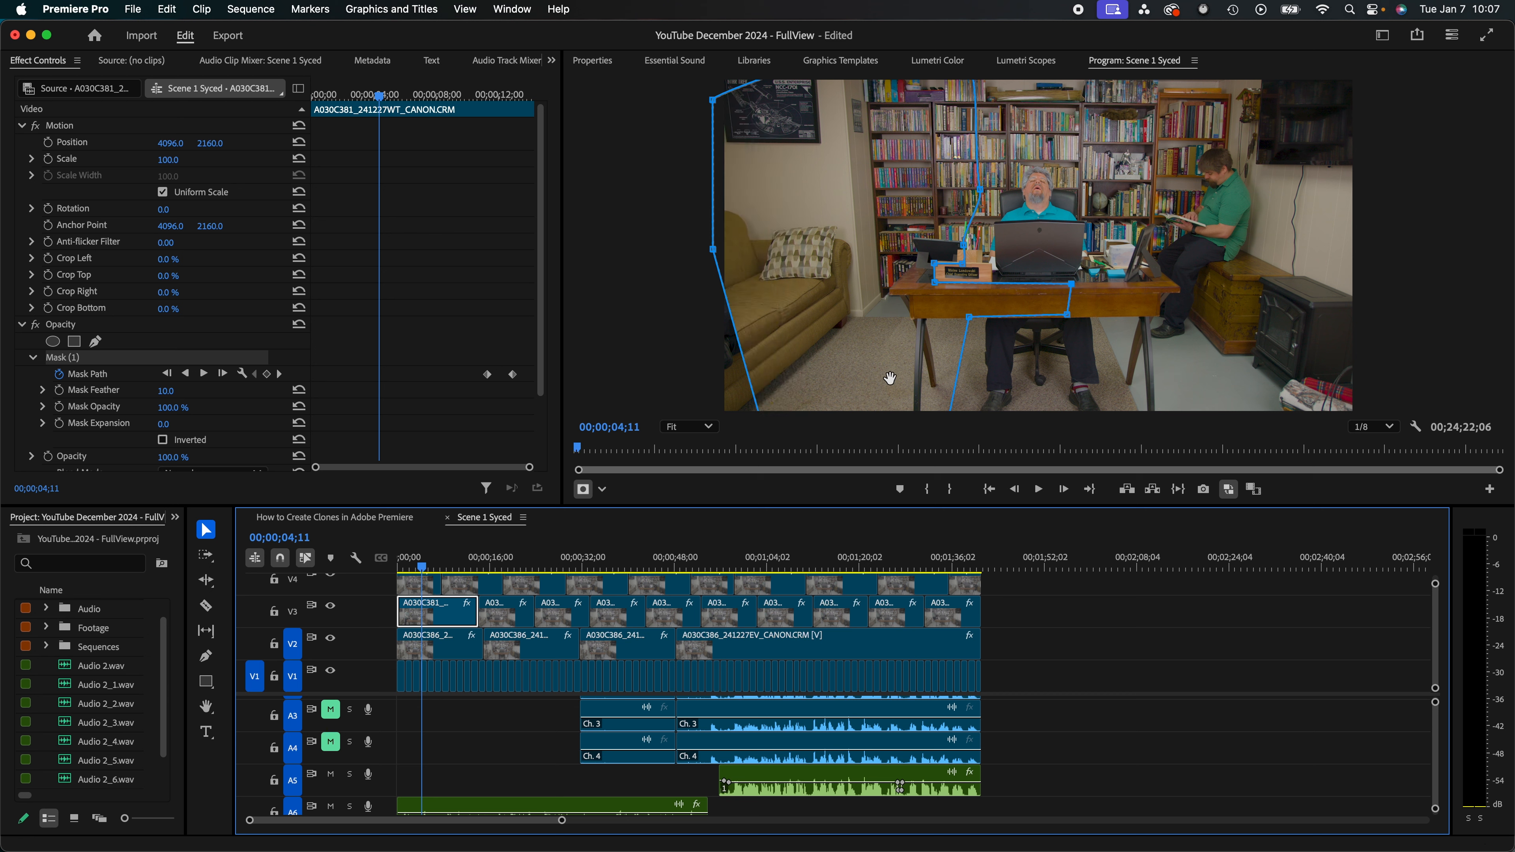
pyautogui.click(440, 555)
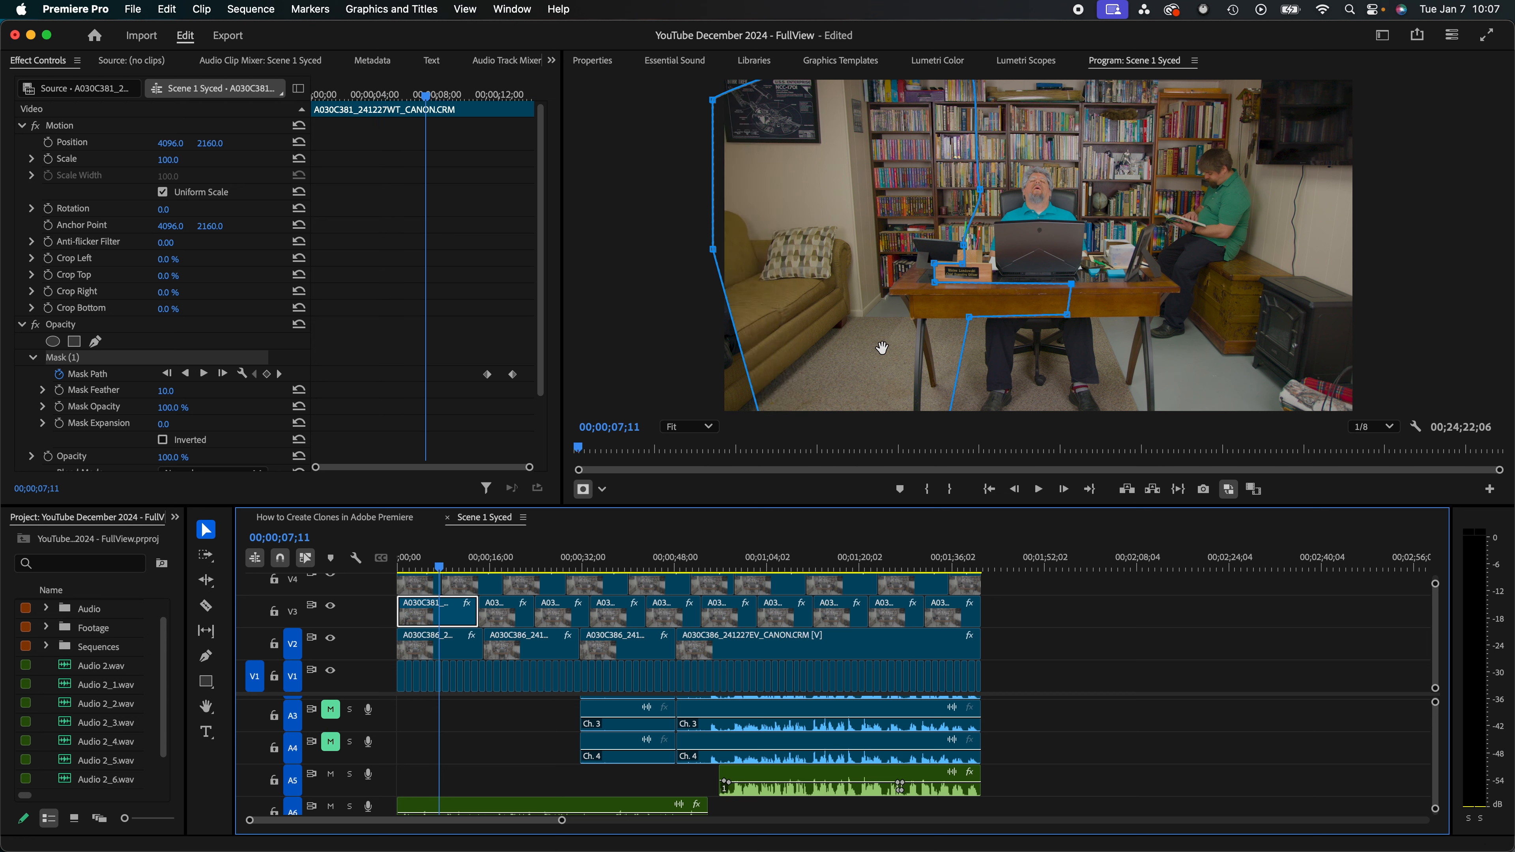
pyautogui.click(457, 570)
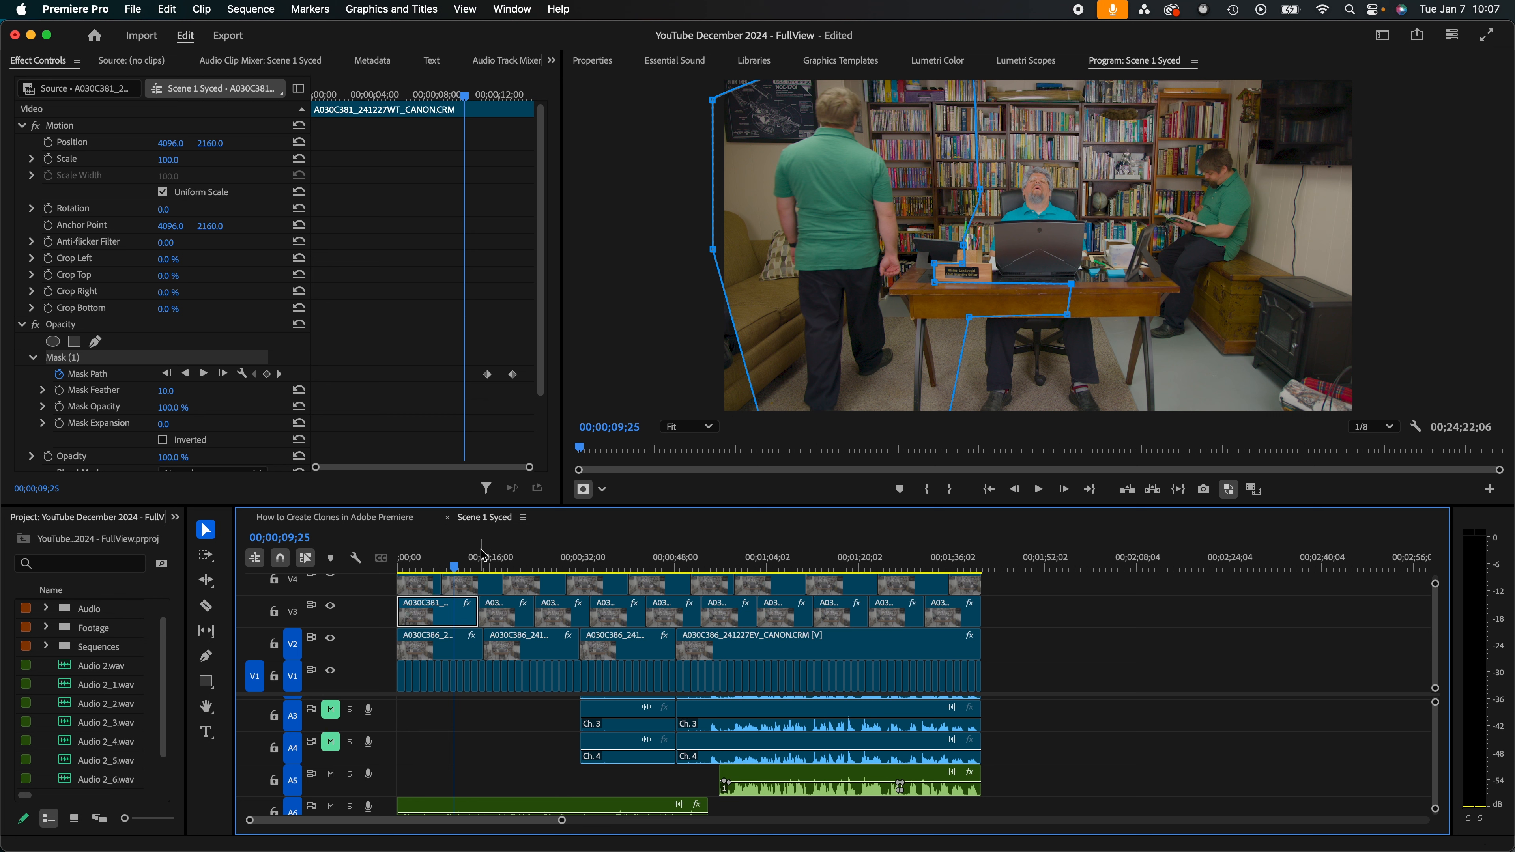
pyautogui.click(465, 571)
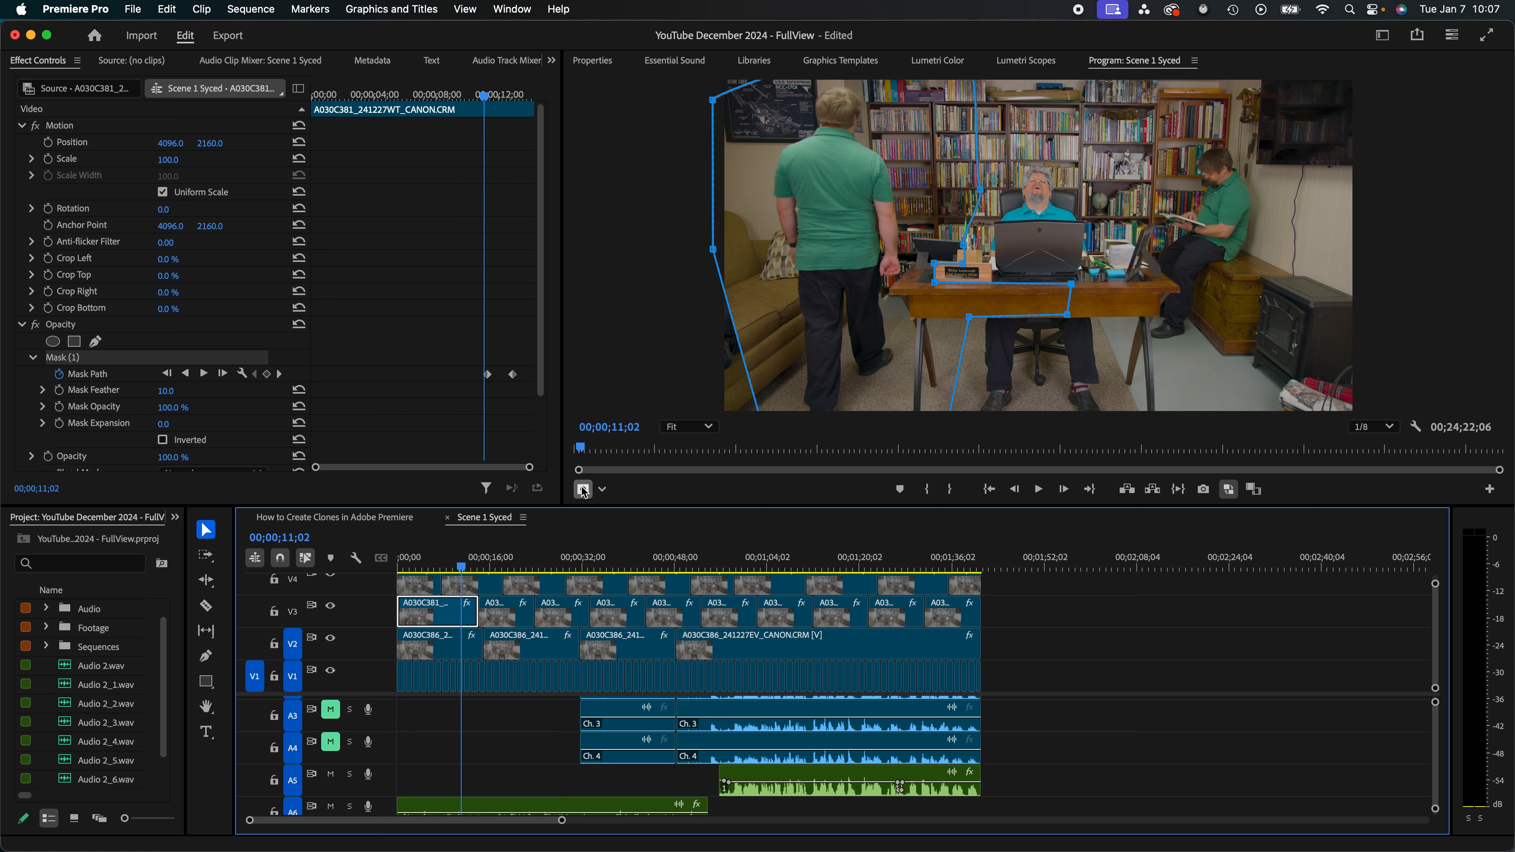
pyautogui.click(279, 373)
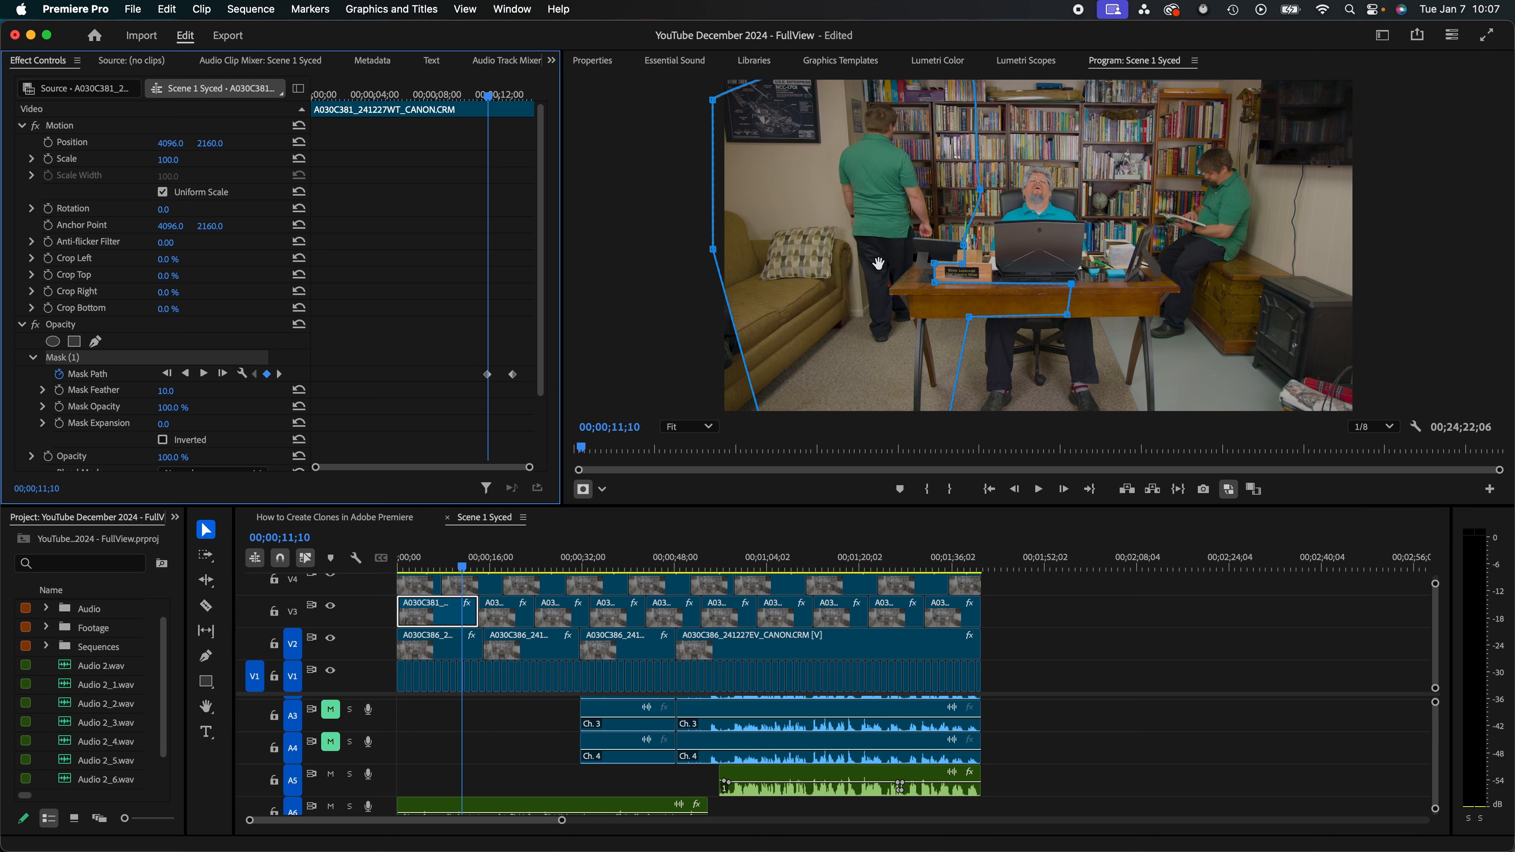
pyautogui.click(280, 374)
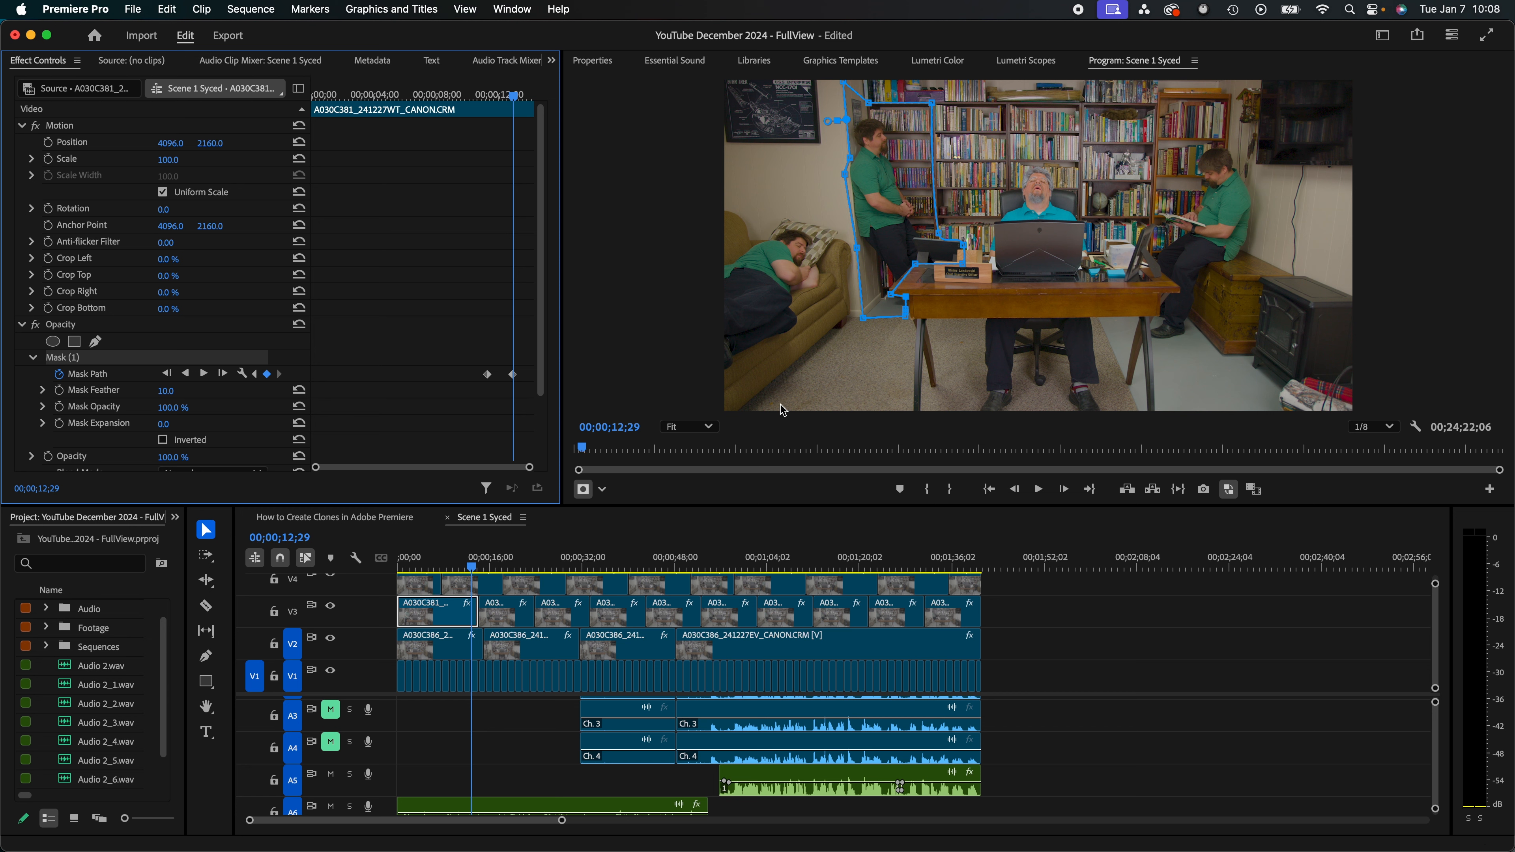
# Open the Scene 1 sequence from the Sequences bin, view it at 00;01;38;23, and return to Scene 1 Syced.
pyautogui.click(46, 646)
pyautogui.doubleClick(102, 741)
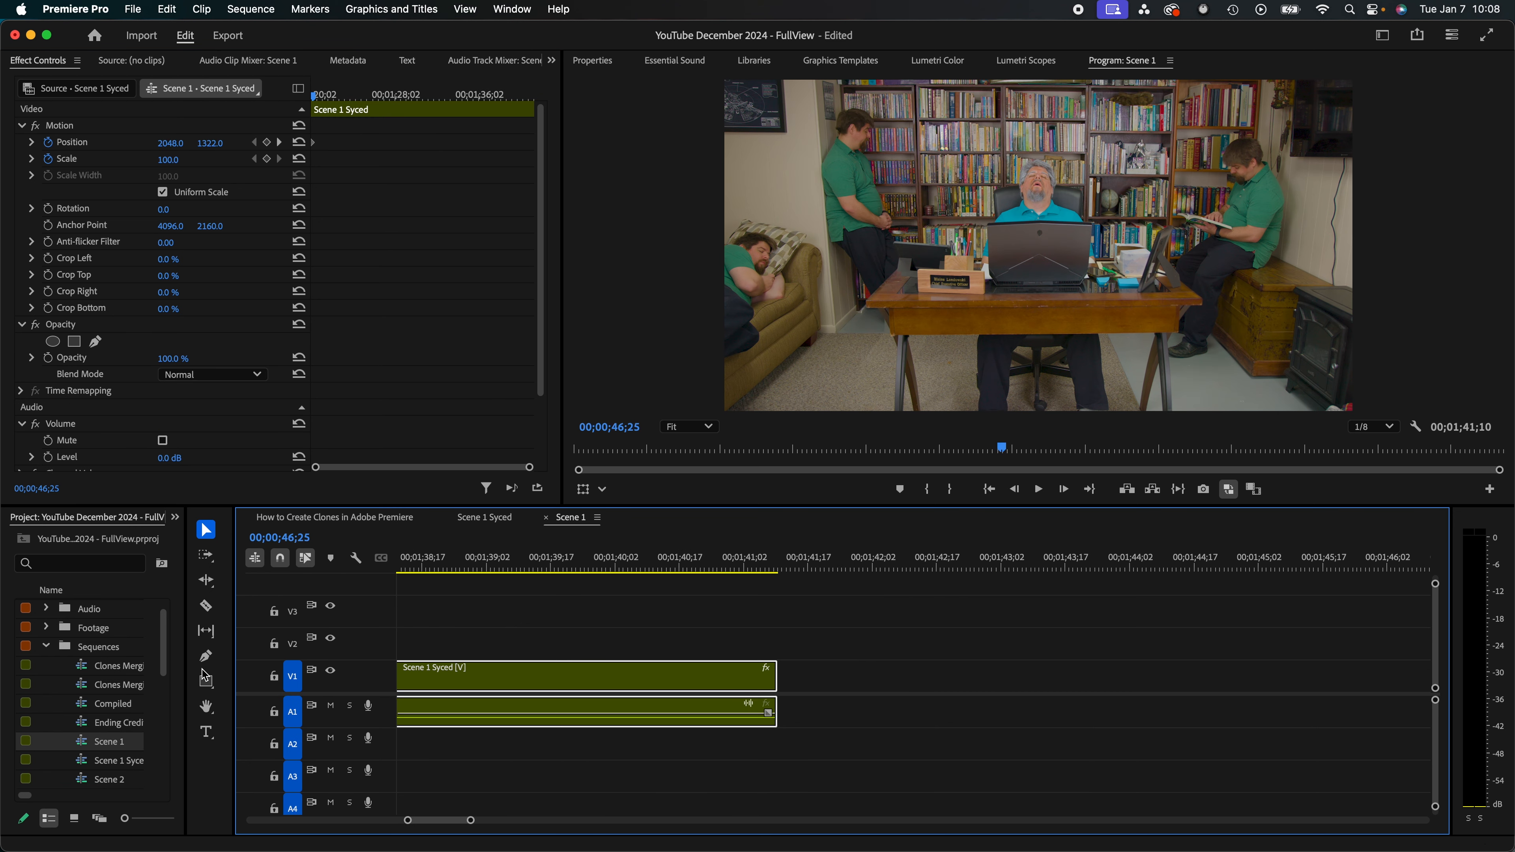
pyautogui.click(448, 568)
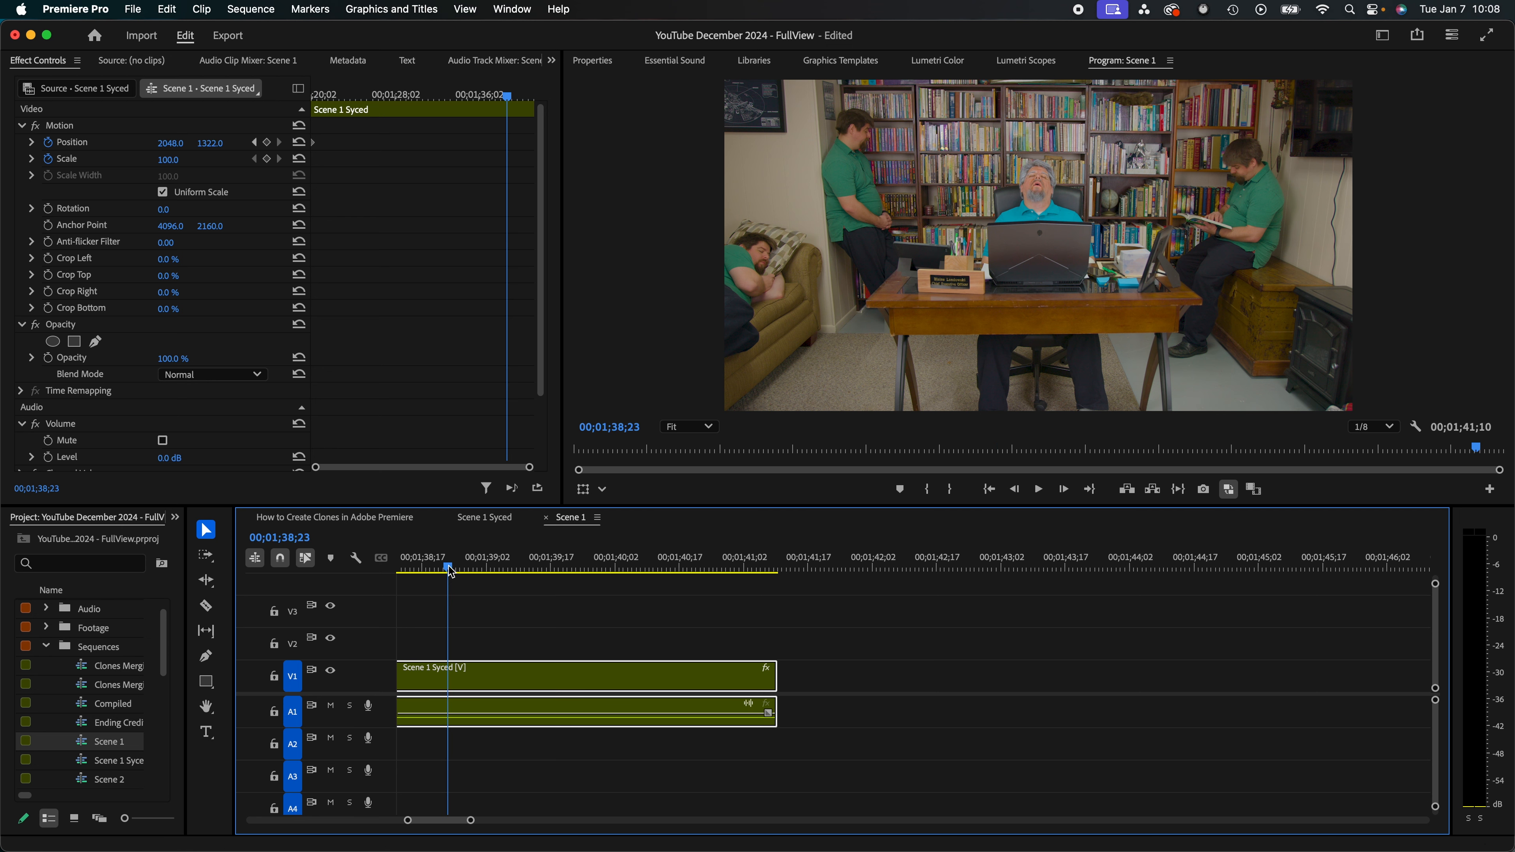
pyautogui.click(513, 529)
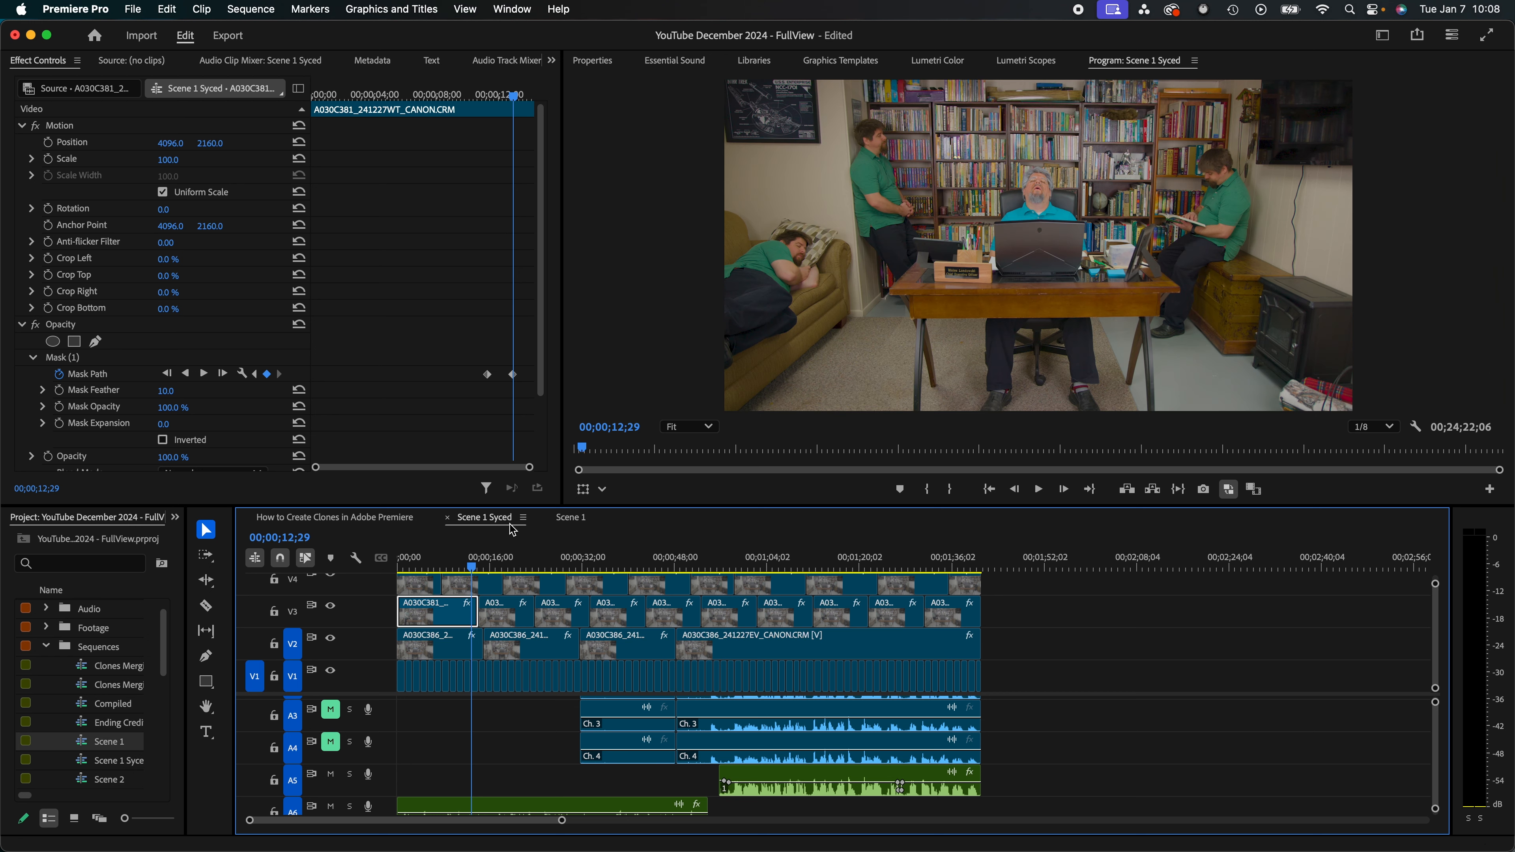
# Return to the Scene 1 sequence, scrub back through it, and inspect the Position and Scale keyframes of the clip ending near 00;01;20;02.
pyautogui.click(576, 519)
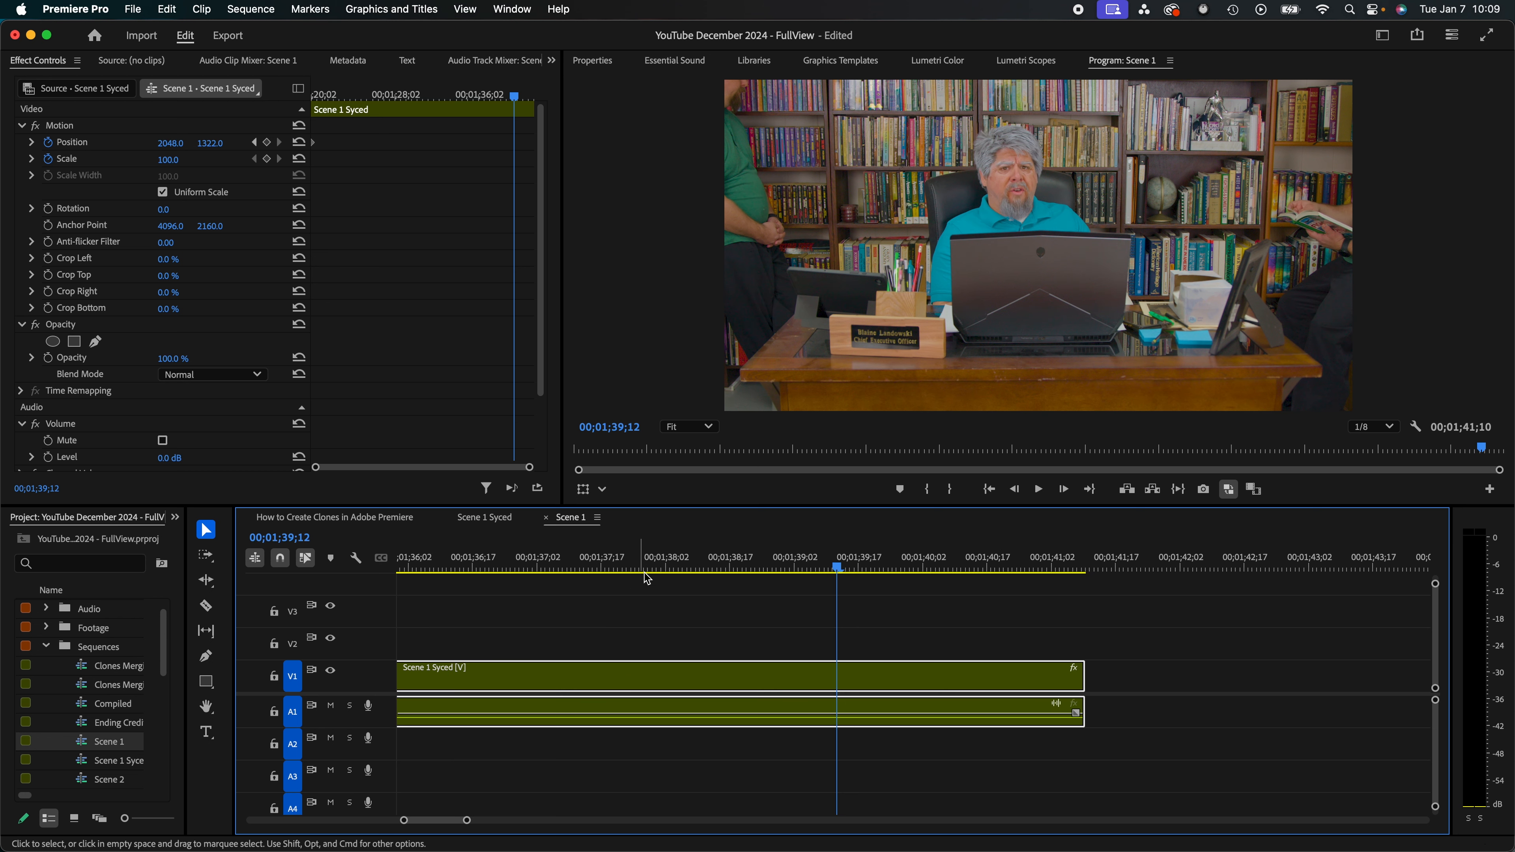
pyautogui.click(670, 568)
pyautogui.moveTo(671, 573); pyautogui.dragTo(549, 631)
pyautogui.click(422, 331)
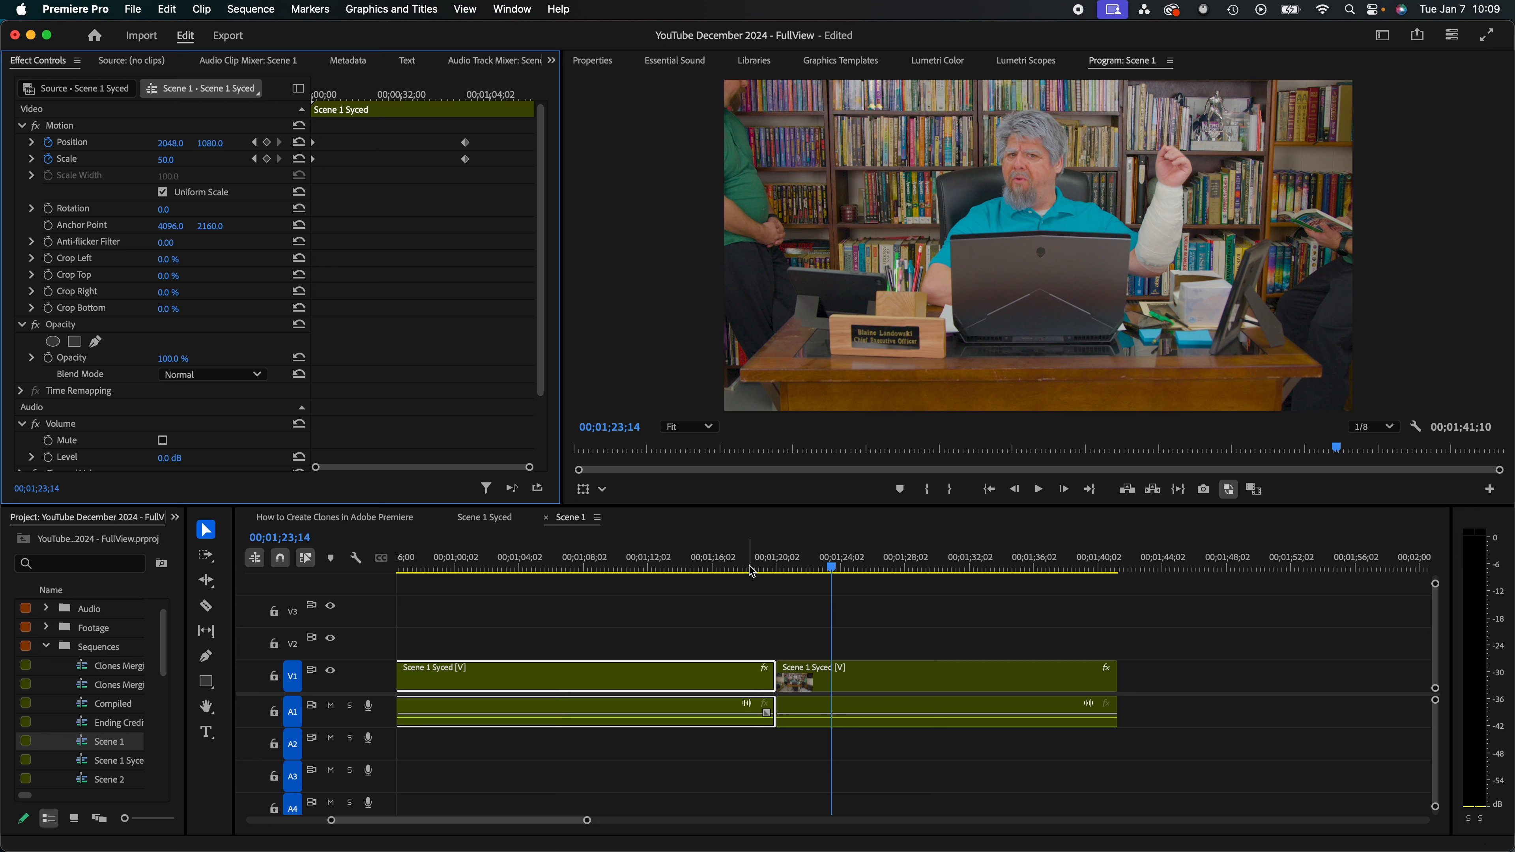
# Inspect the first Scene 1 clip's Position and Scale keyframes, comparing frames near its start with the second keyframe at 00;00;55;15.
pyautogui.click(719, 557)
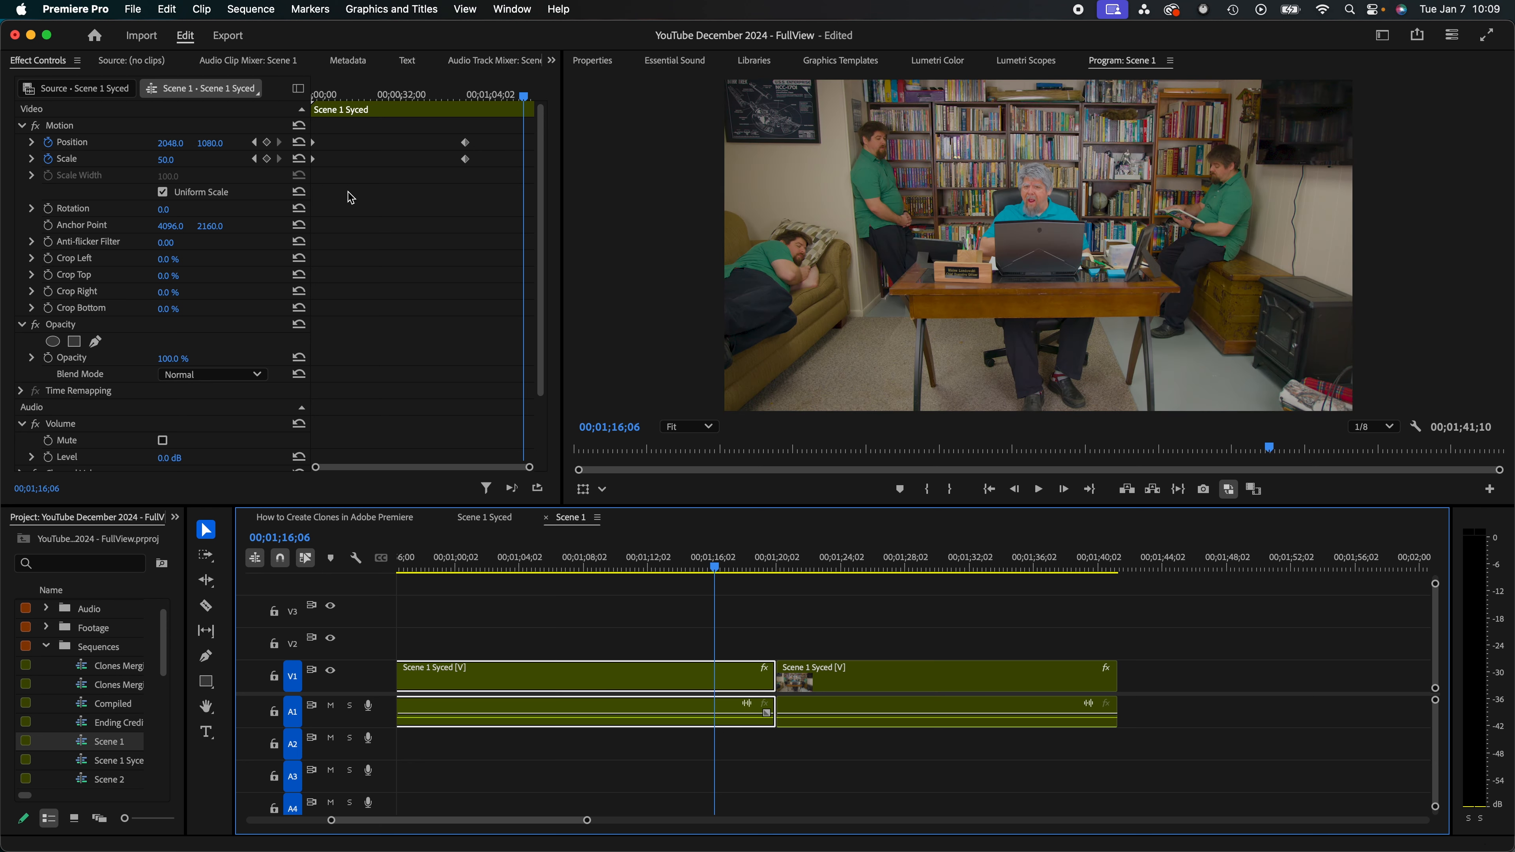
pyautogui.click(254, 159)
pyautogui.moveTo(331, 96); pyautogui.dragTo(277, 111)
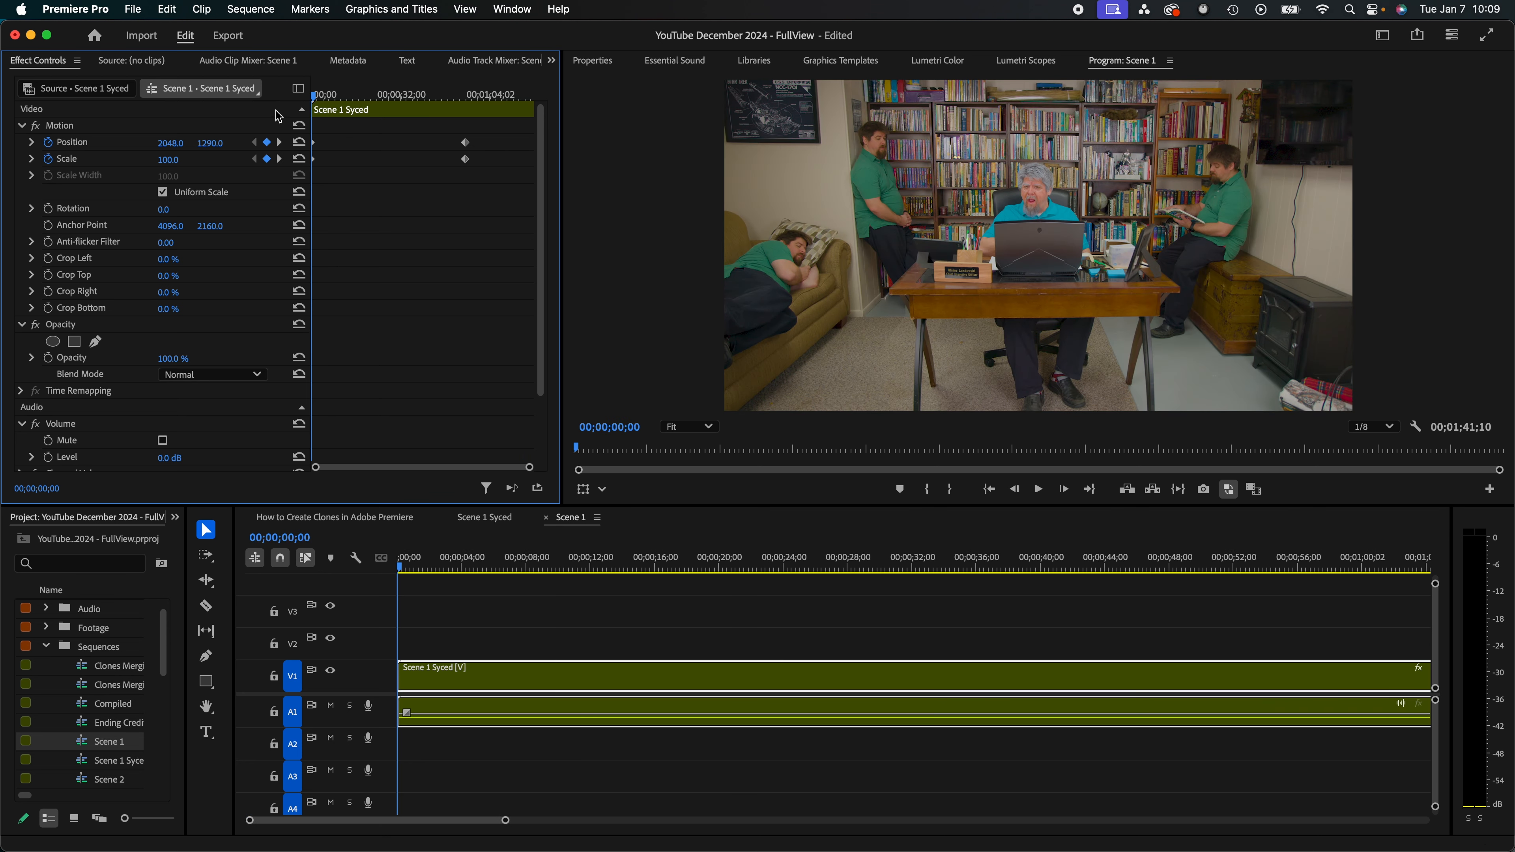
pyautogui.click(417, 566)
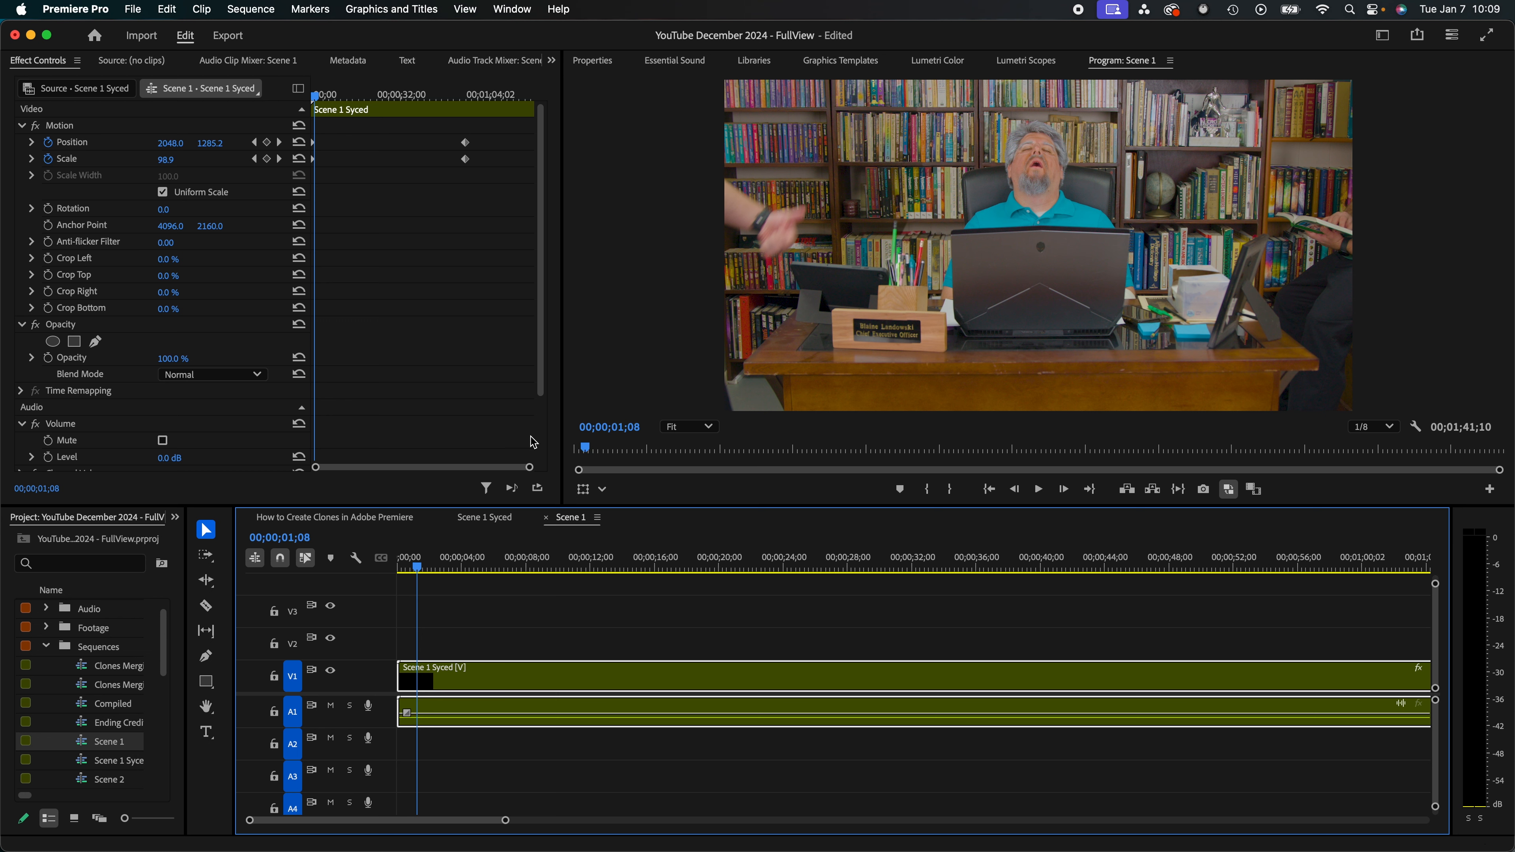
pyautogui.click(437, 570)
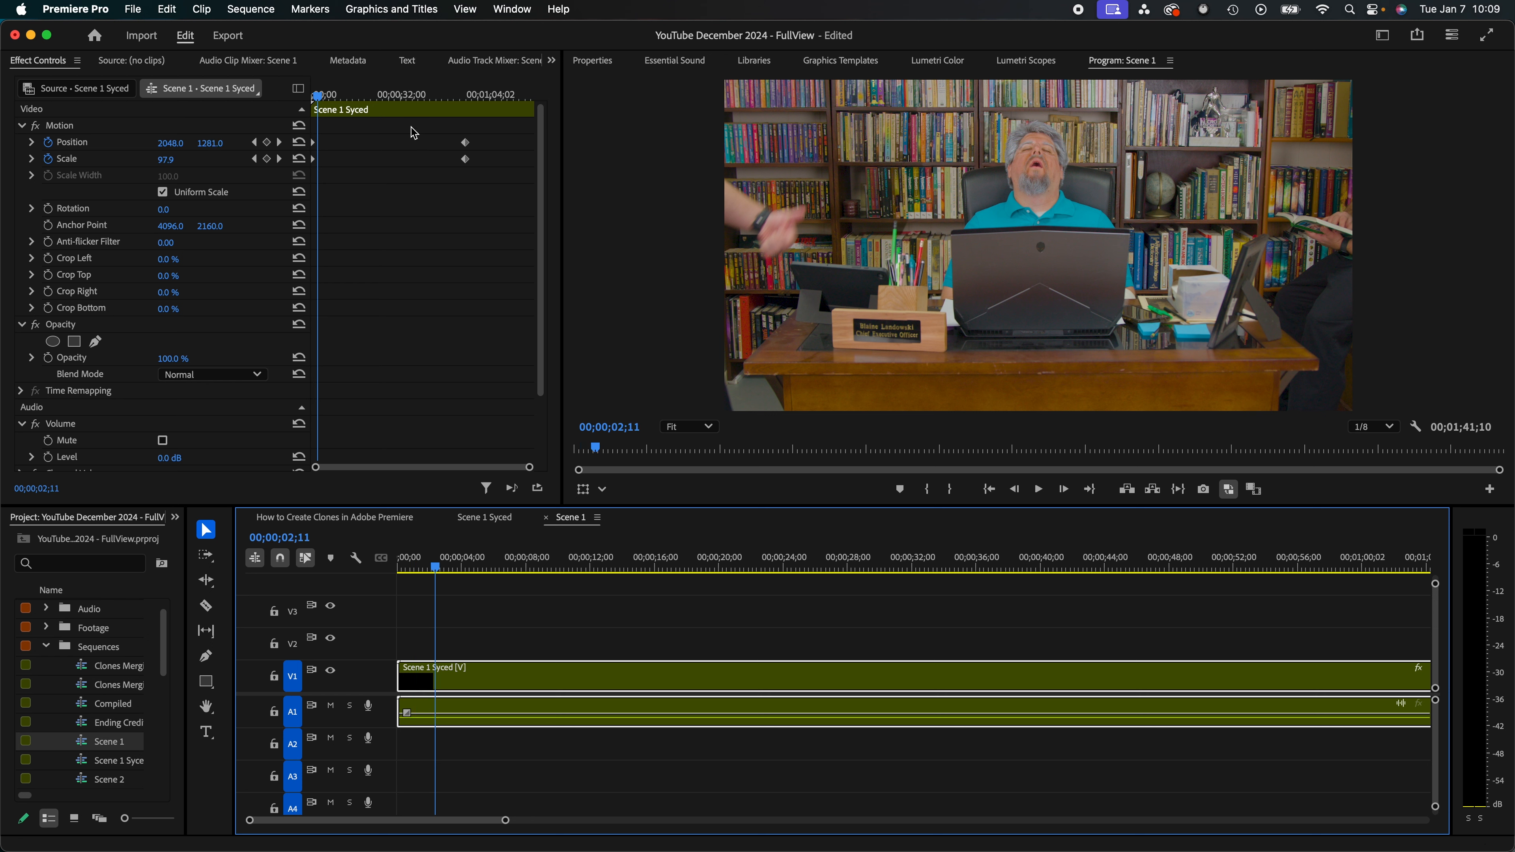
pyautogui.click(254, 159)
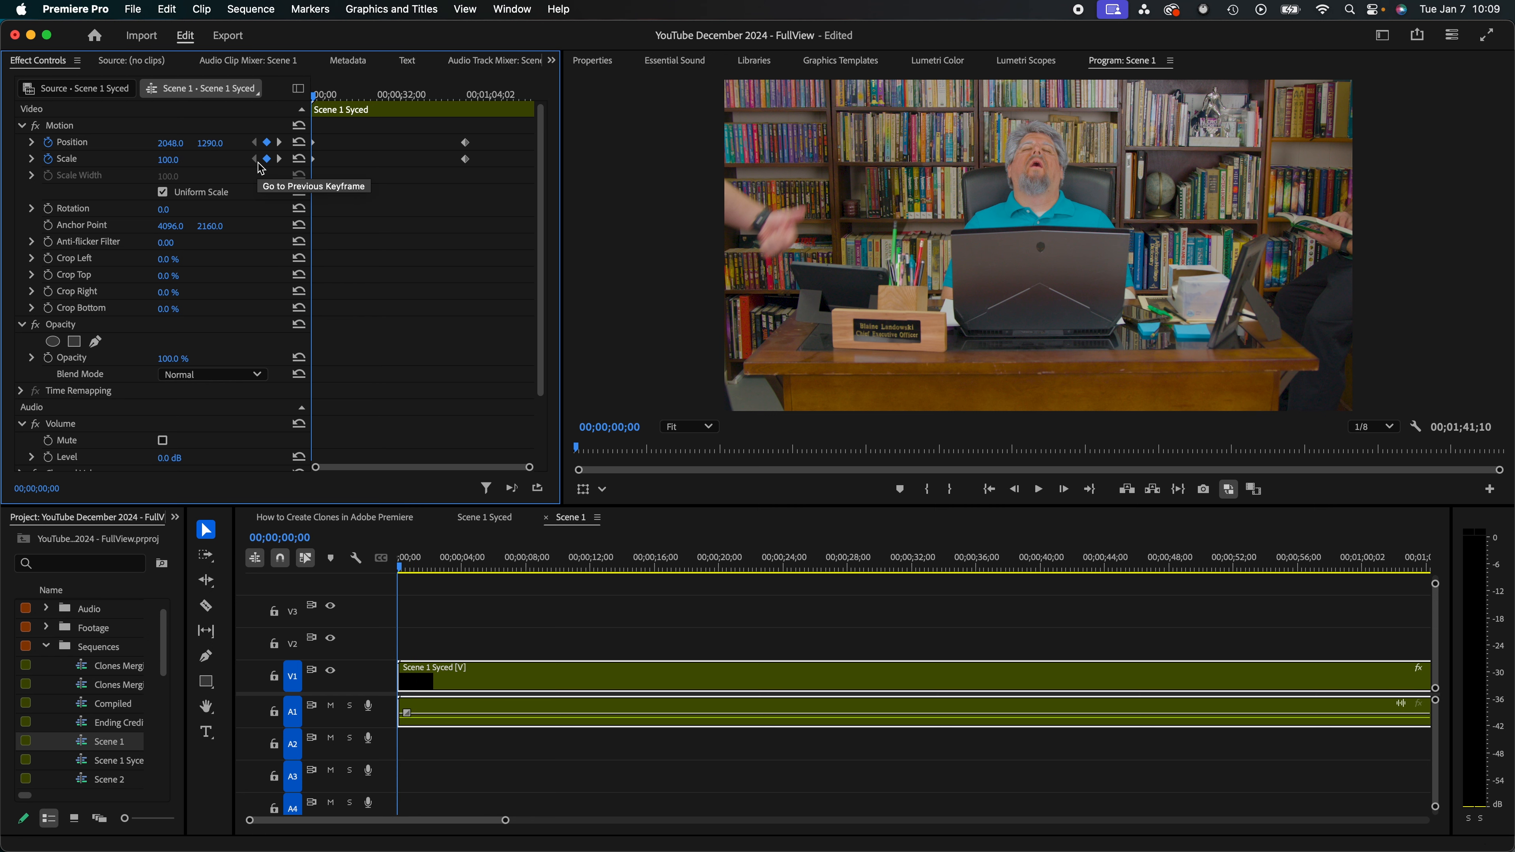
pyautogui.click(279, 159)
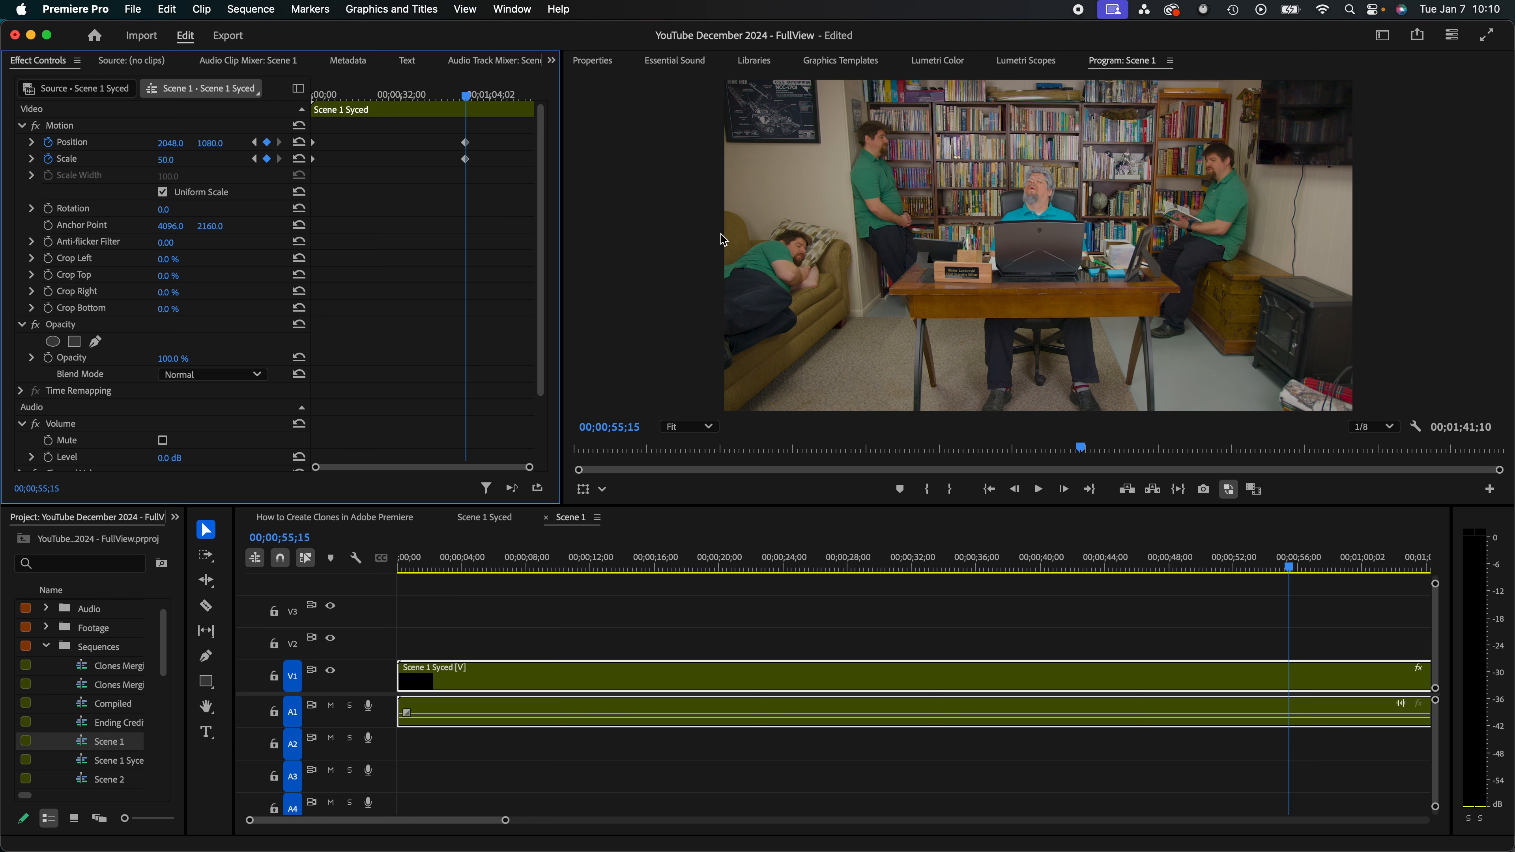
# Return to Scene 1 Syced, check where the stacked clips end at 00;01;41;10, and go back to 00;00;12;25.
pyautogui.click(506, 524)
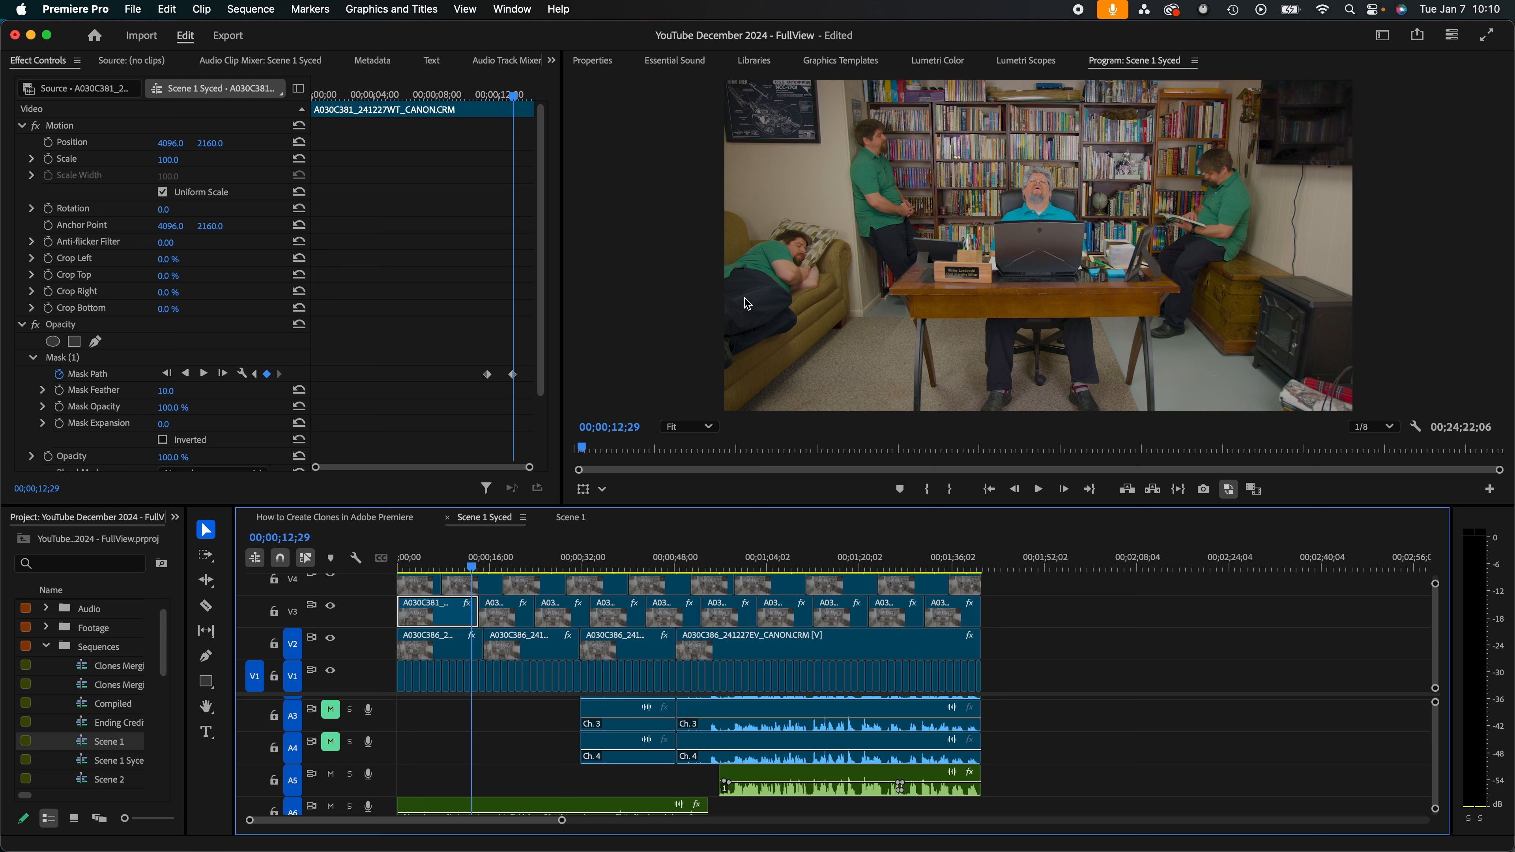
pyautogui.click(975, 568)
pyautogui.moveTo(976, 568); pyautogui.dragTo(978, 568)
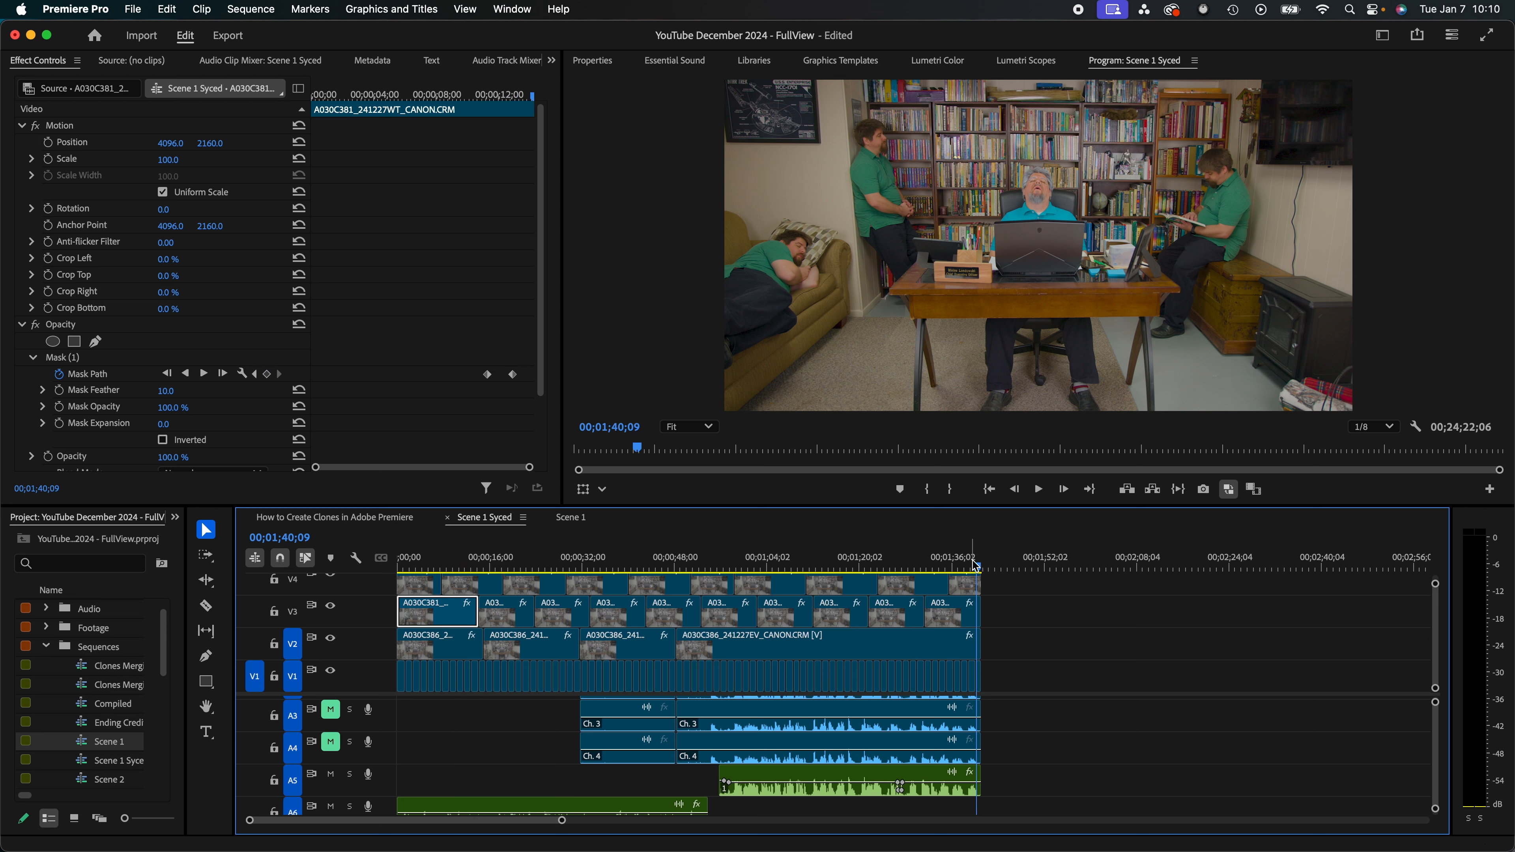
pyautogui.click(978, 567)
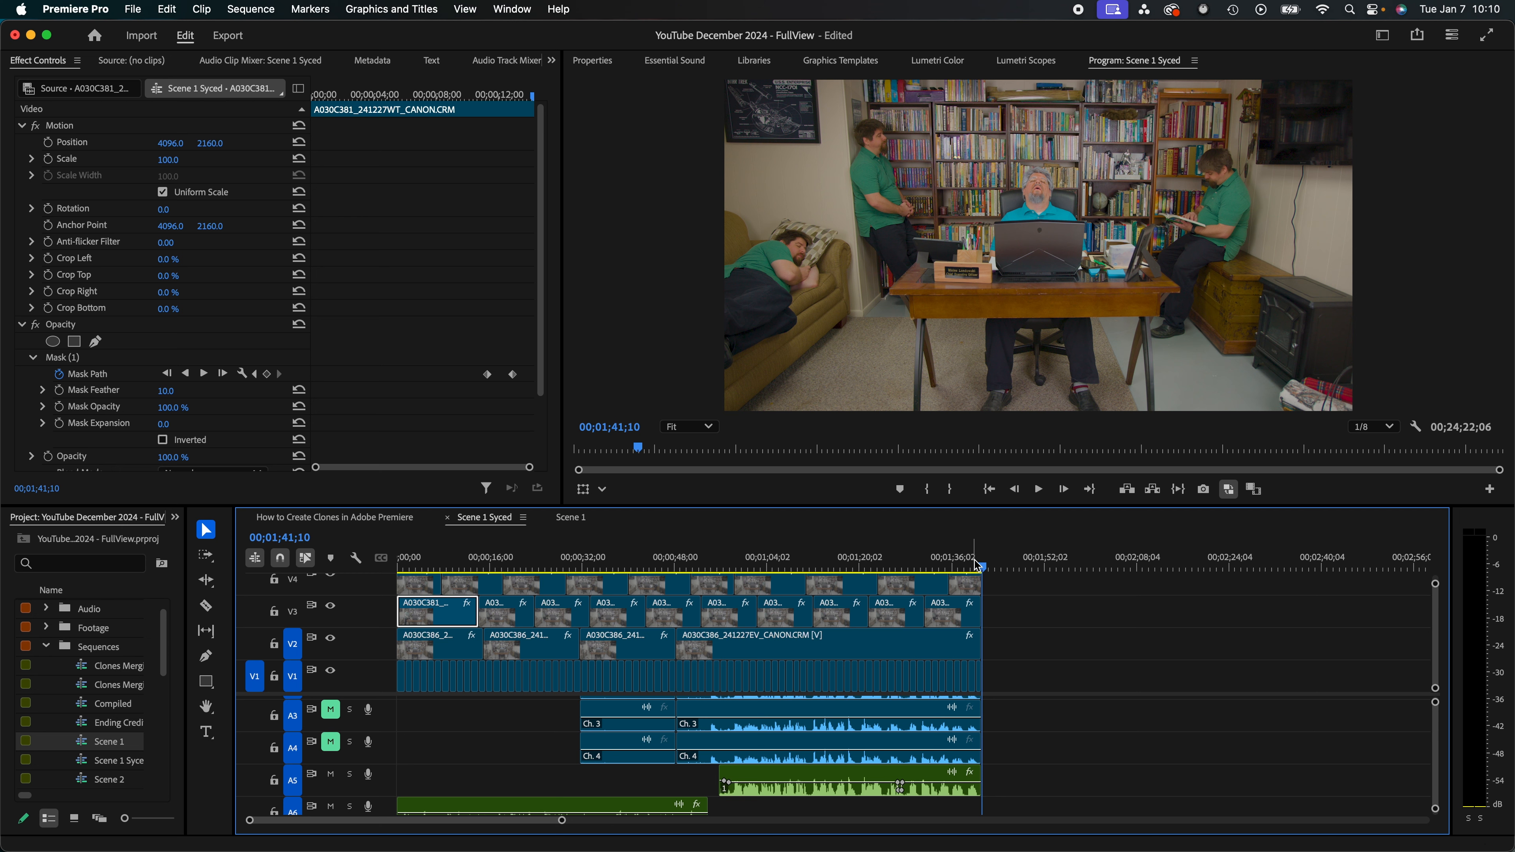
pyautogui.click(471, 567)
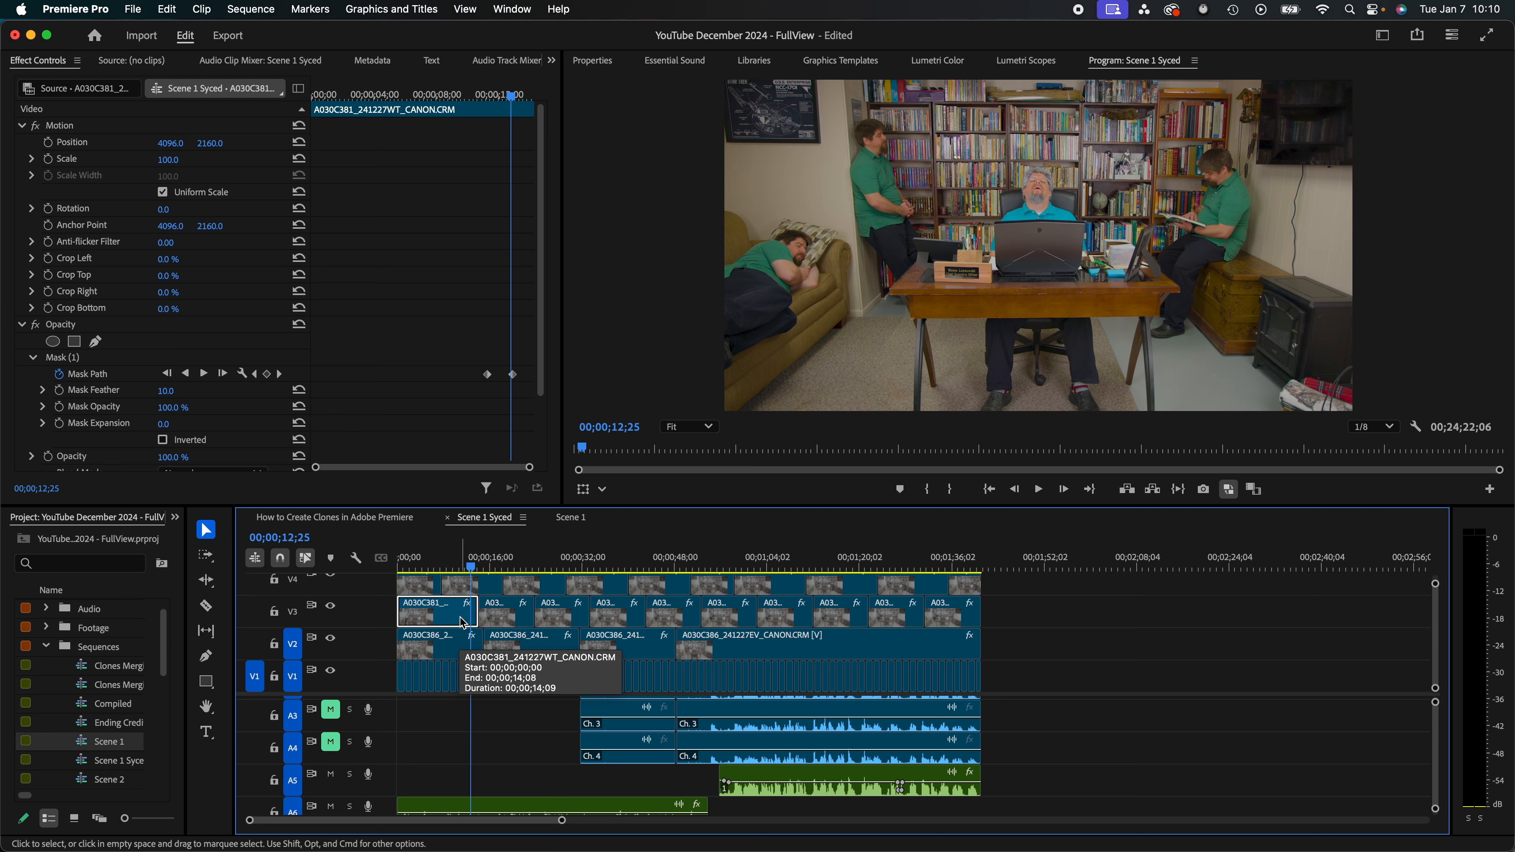
# Move to 00;00;11;22, select the first V2 clip, and hide tracks V3, V4 and V2 so only V1 shows.
pyautogui.click(495, 563)
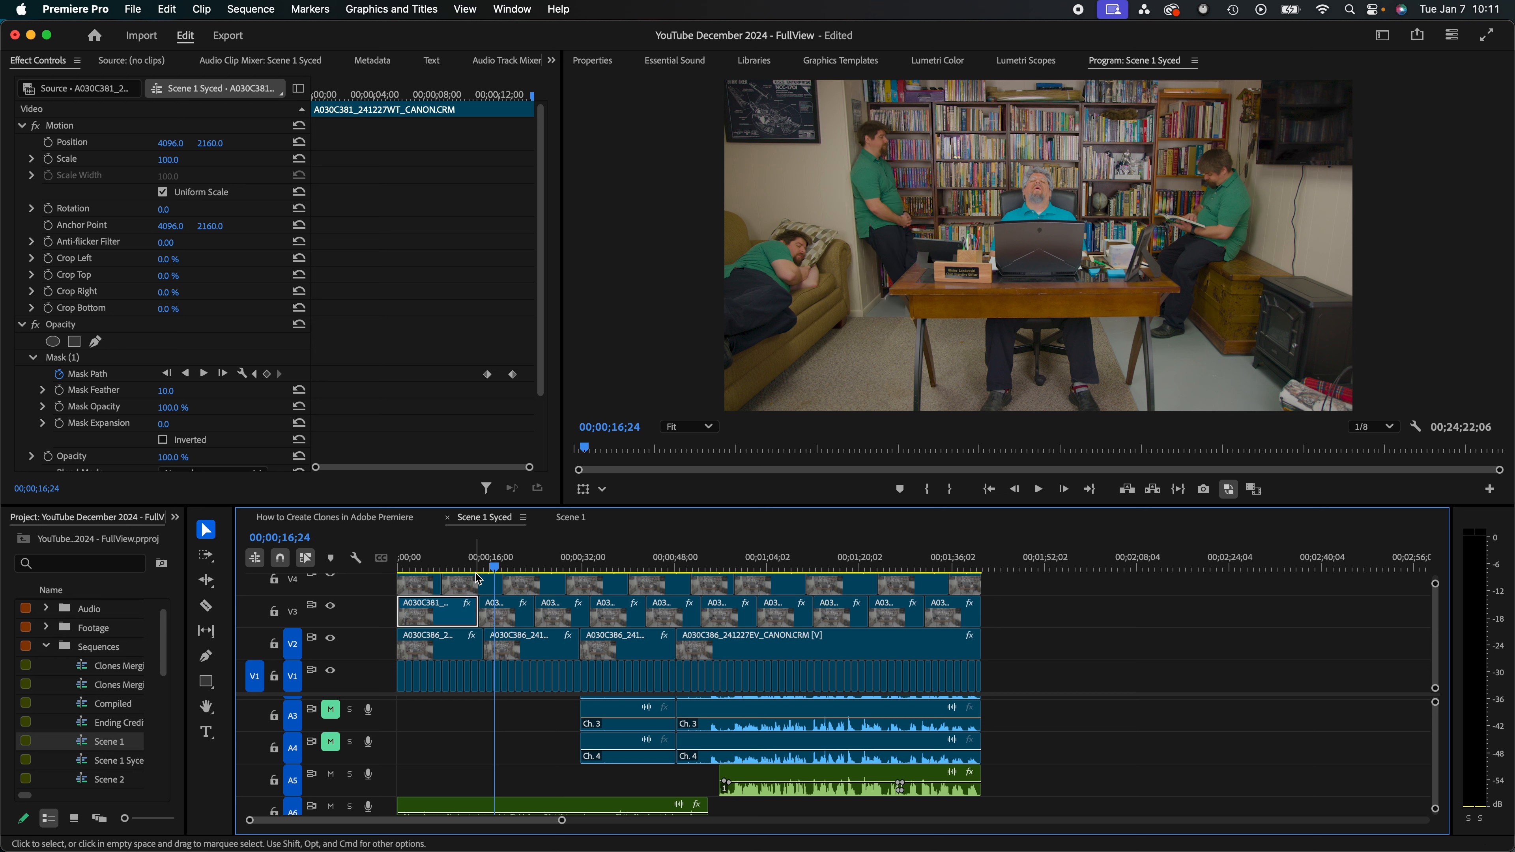
pyautogui.moveTo(474, 563); pyautogui.dragTo(463, 565)
pyautogui.click(443, 643)
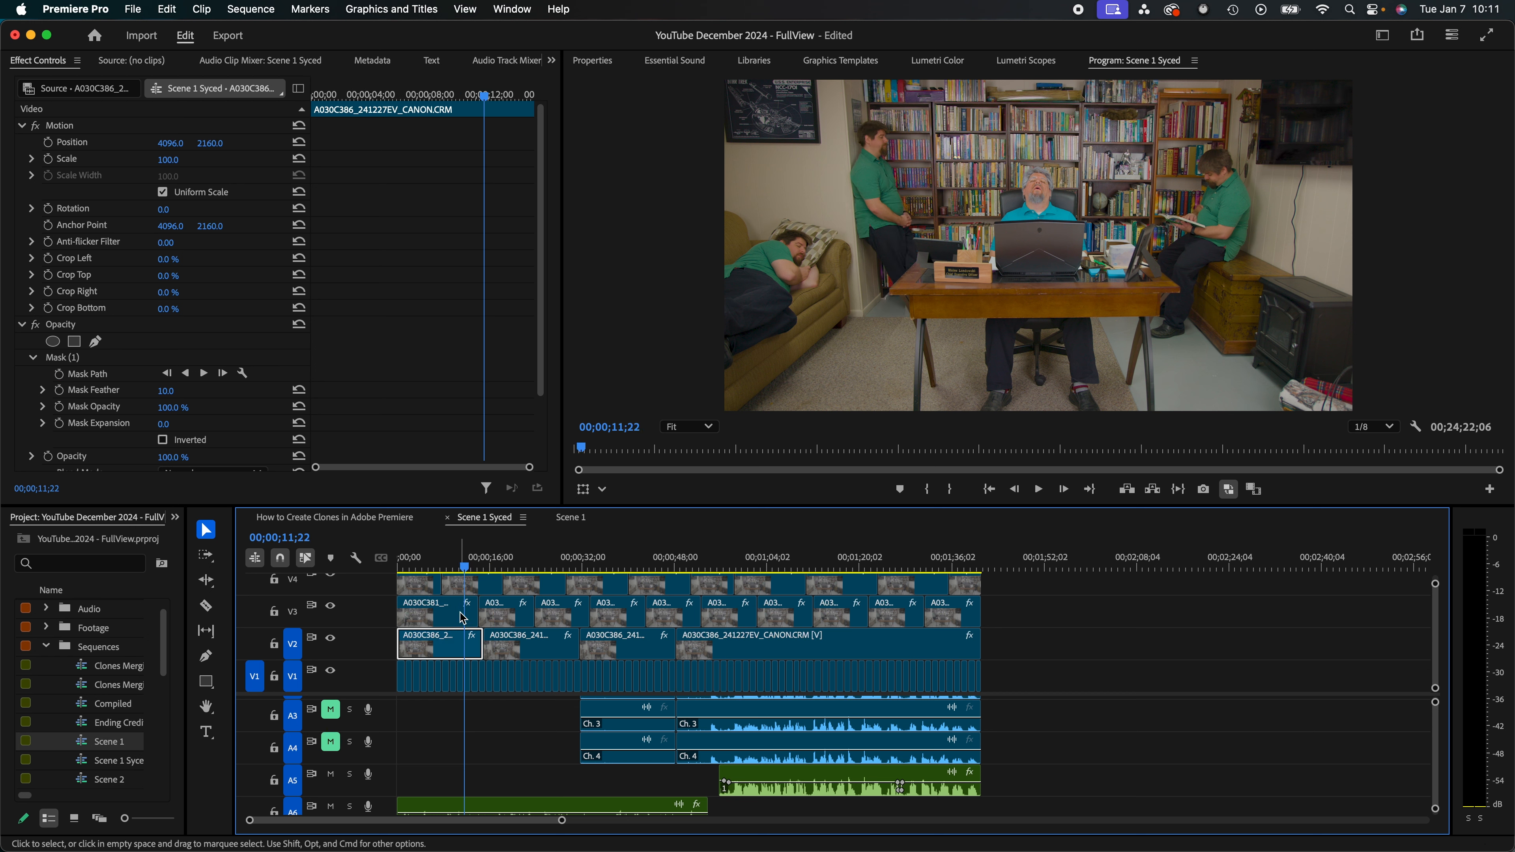
pyautogui.click(329, 605)
pyautogui.click(330, 576)
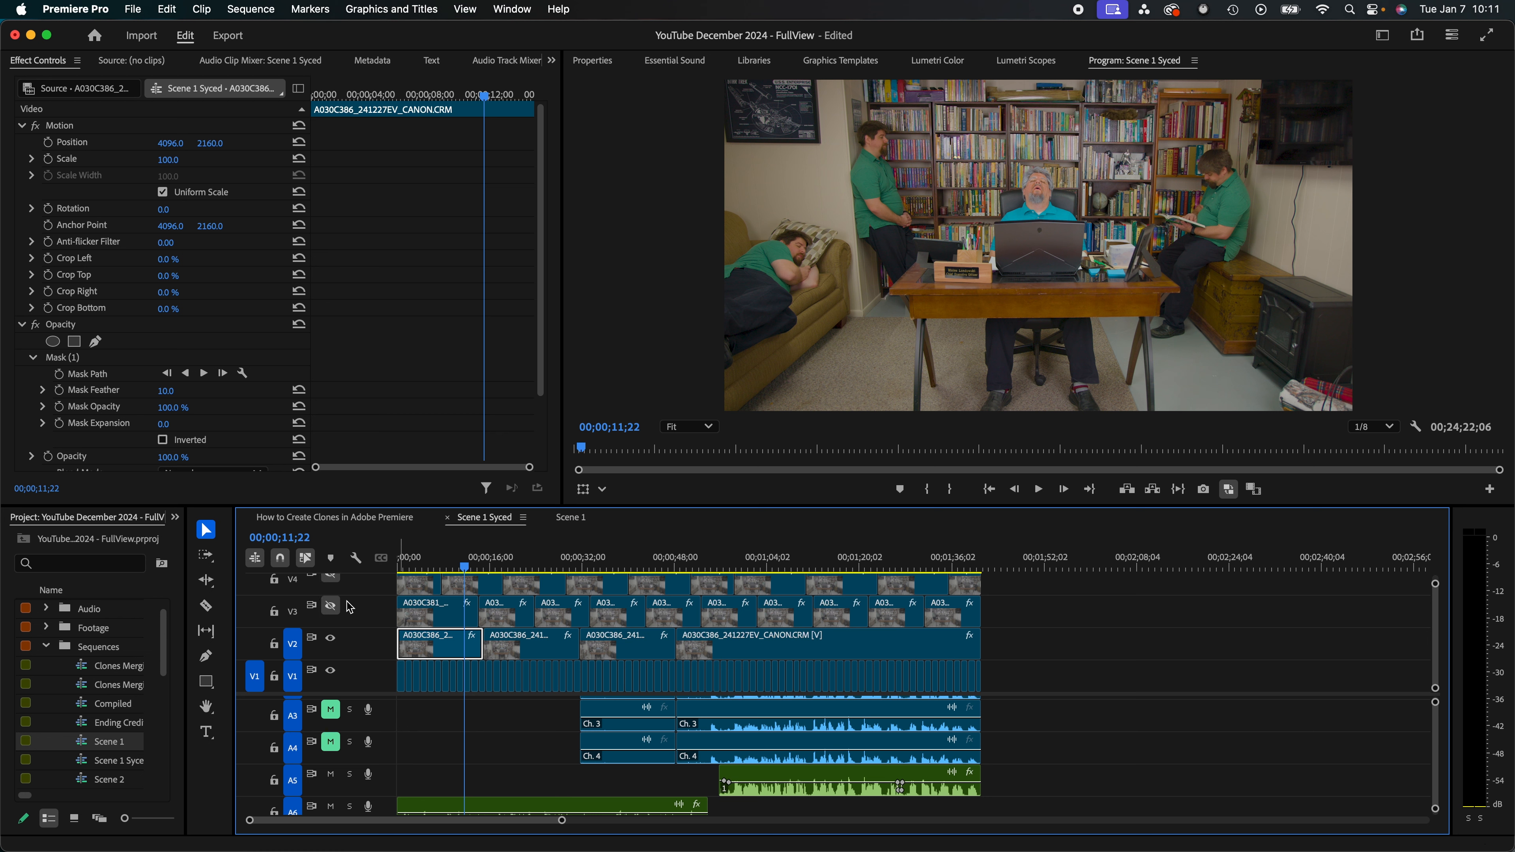
pyautogui.click(331, 638)
# Play the V1 background clips on their own with the program view at 21%, and stop playback.
pyautogui.click(467, 682)
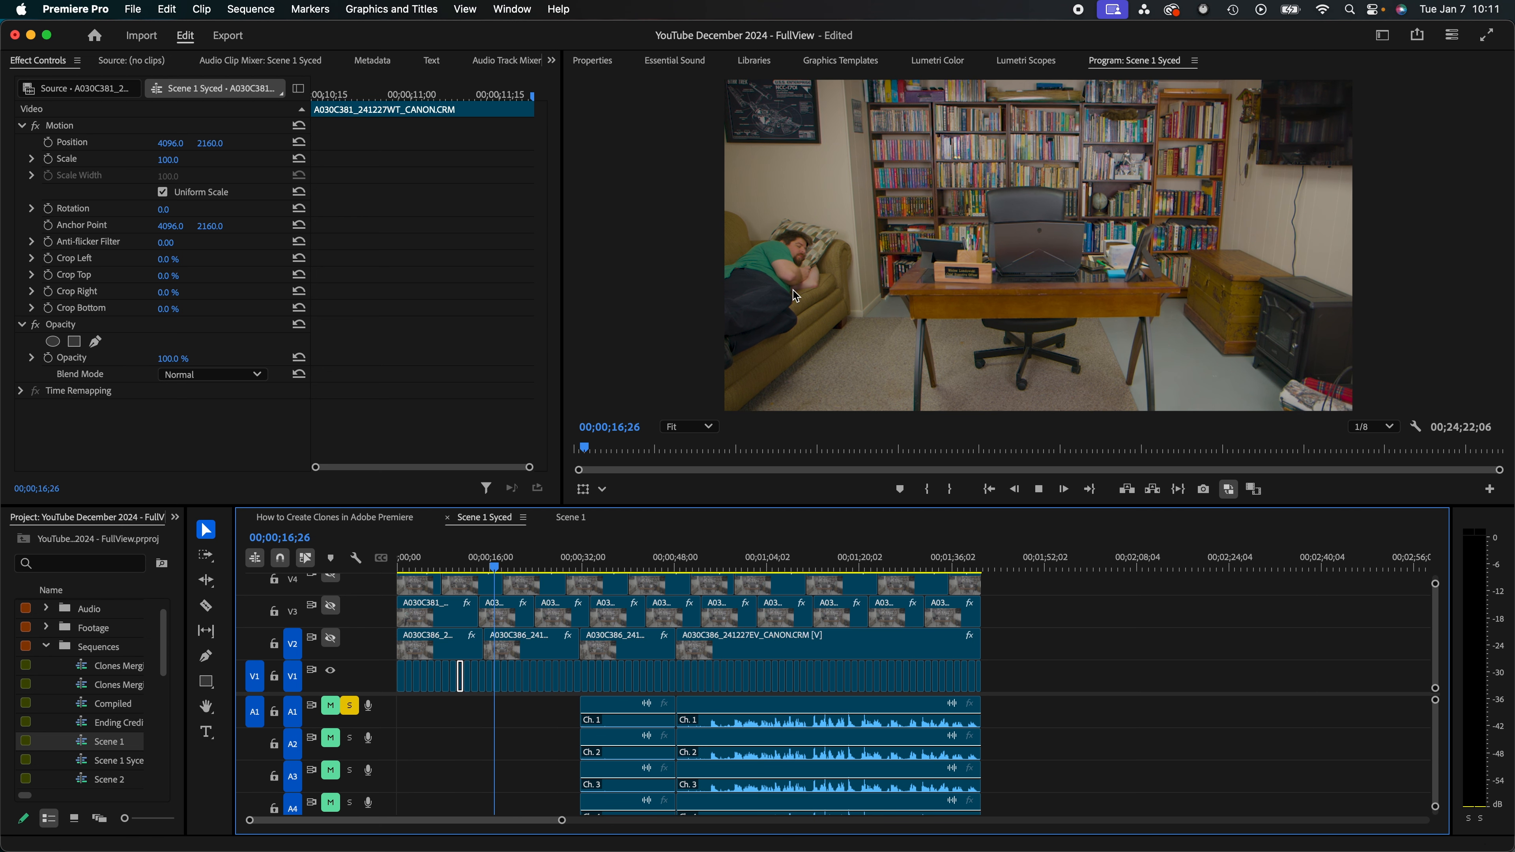
pyautogui.scroll(1, 793, 293)
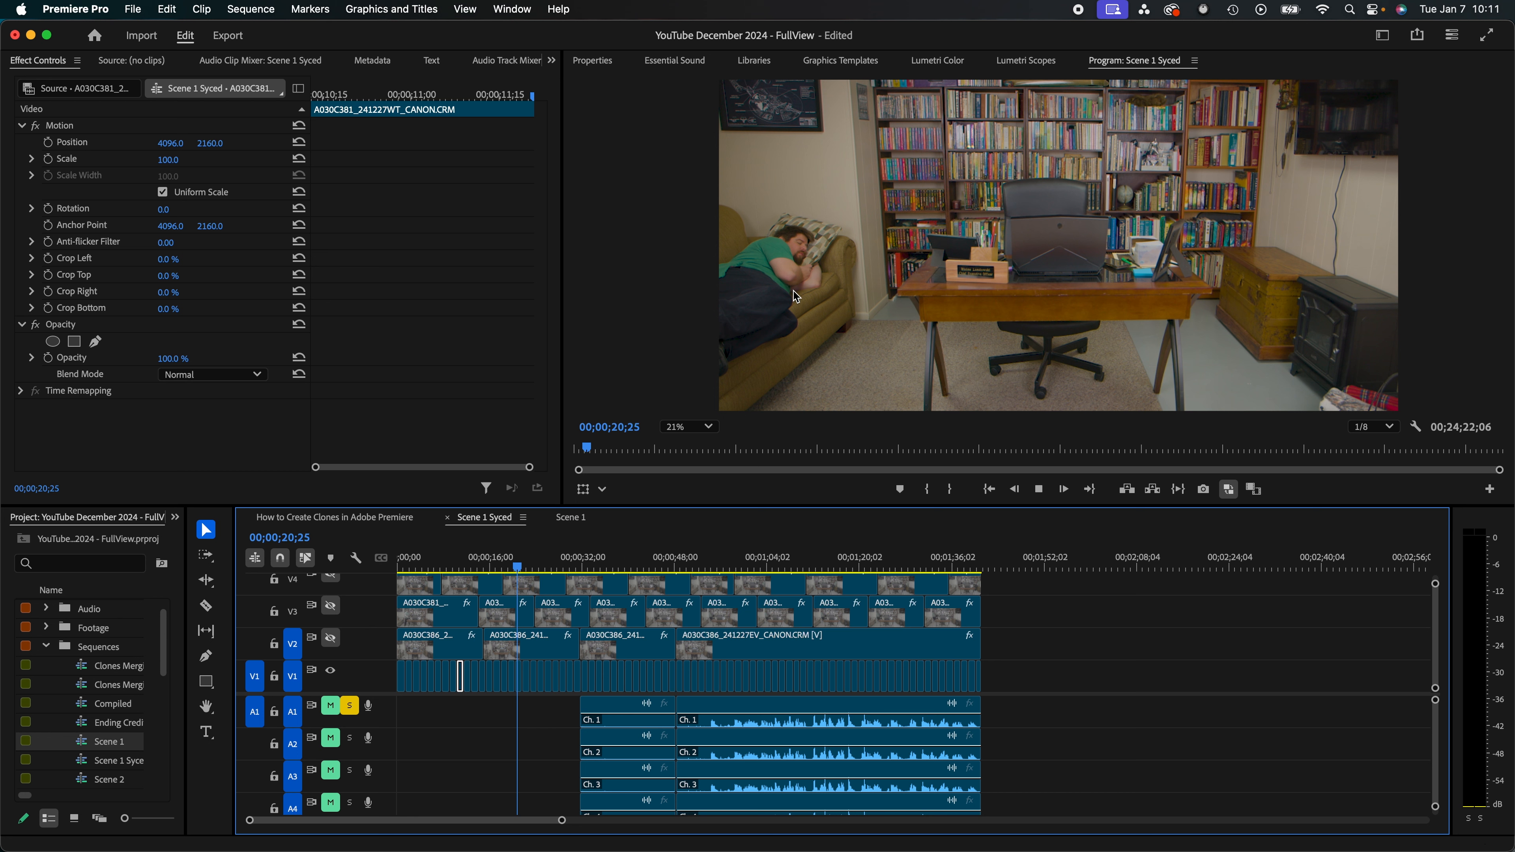
pyautogui.press('space')
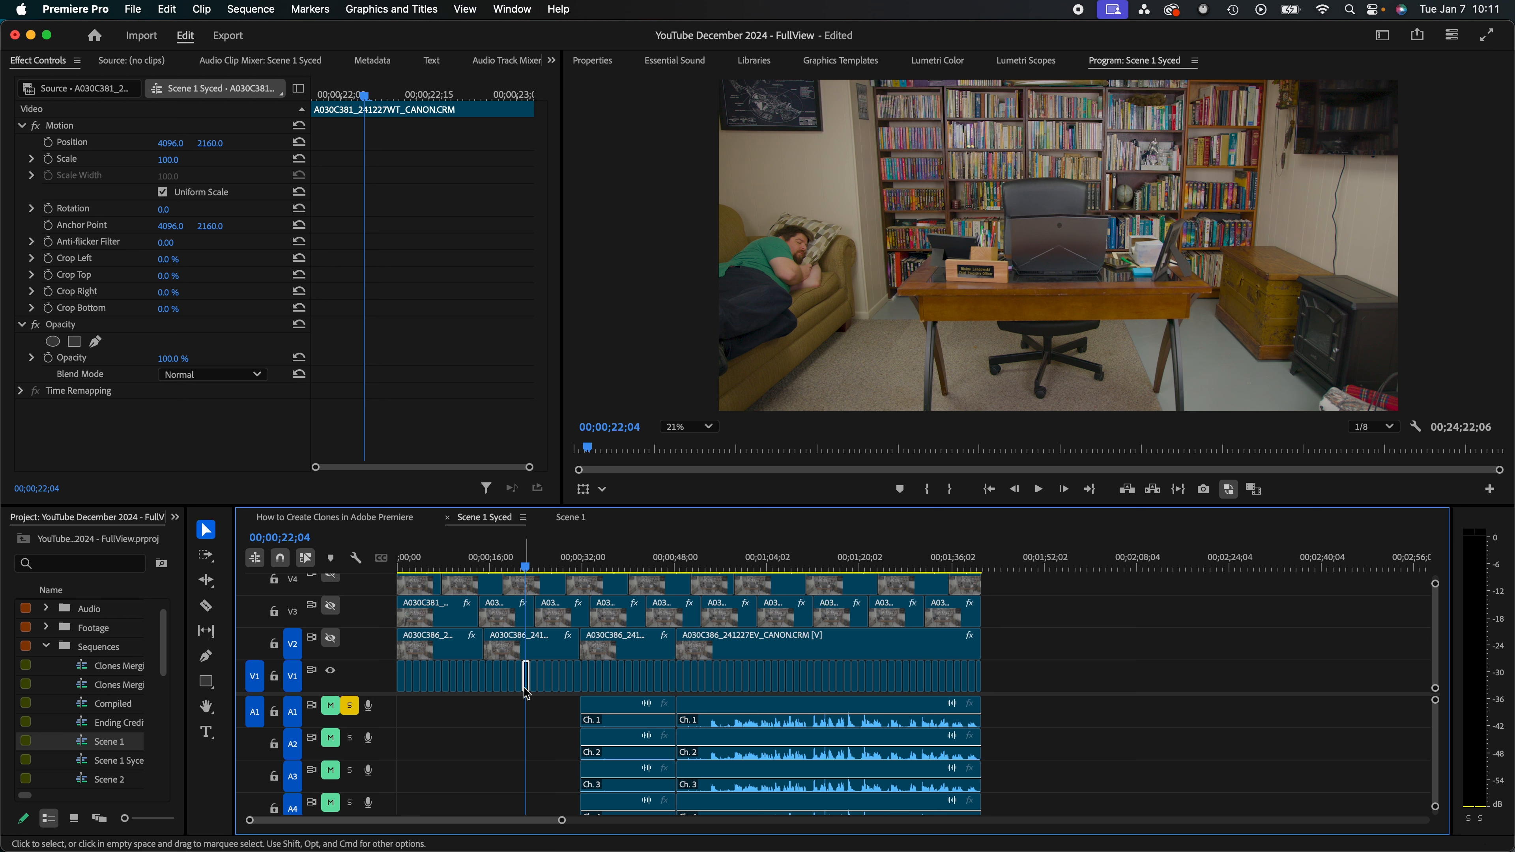
# Examine the short V1 clip's start at 00;00;21;25 and its end at 00;00;23;03.
pyautogui.press('=')
pyautogui.press('=')
pyautogui.press('=')
pyautogui.press('=')
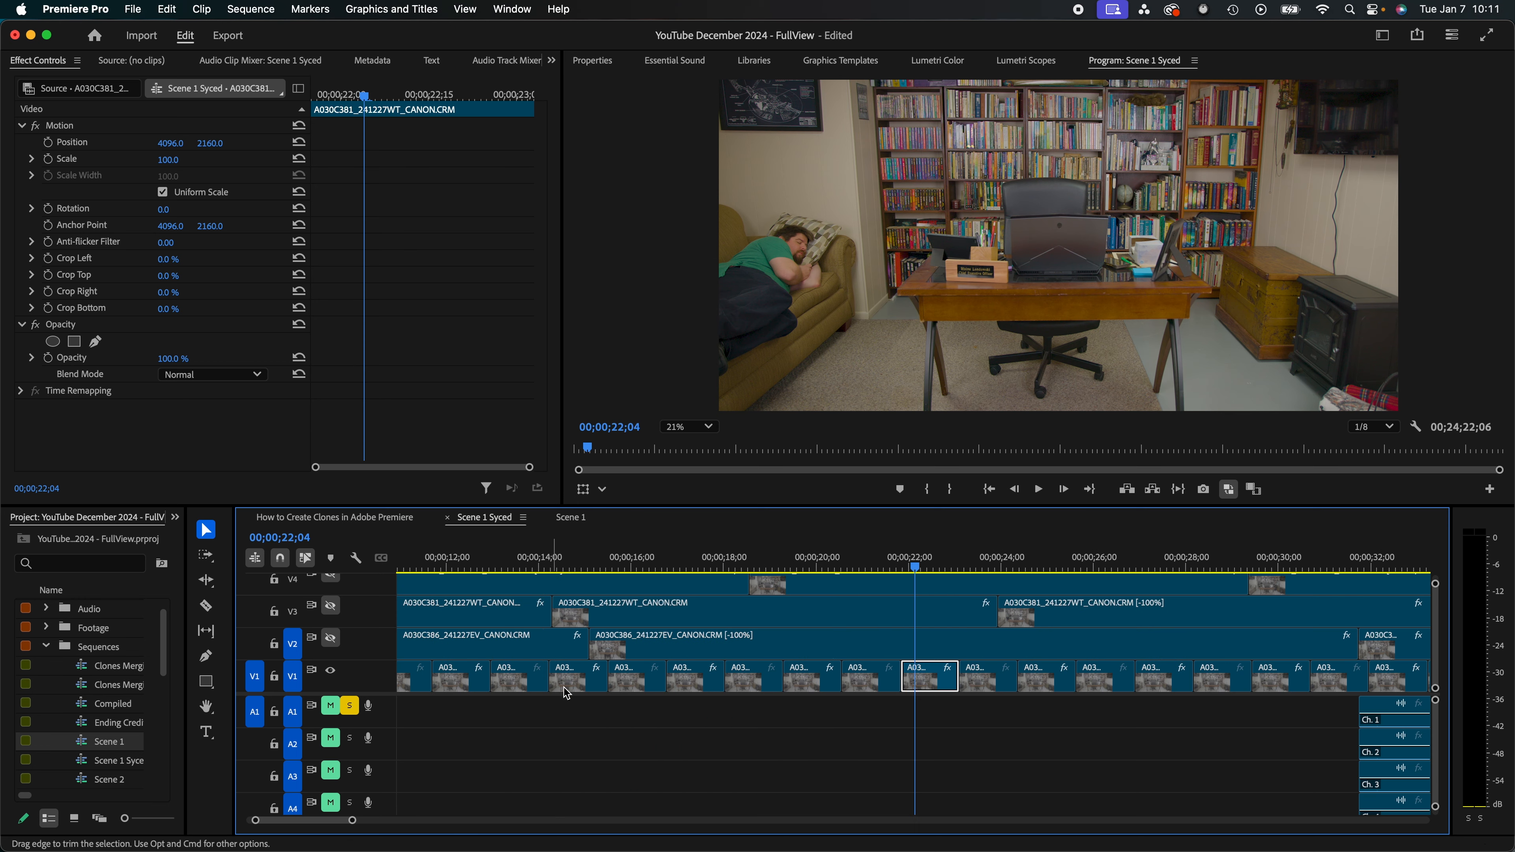
pyautogui.press('Up')
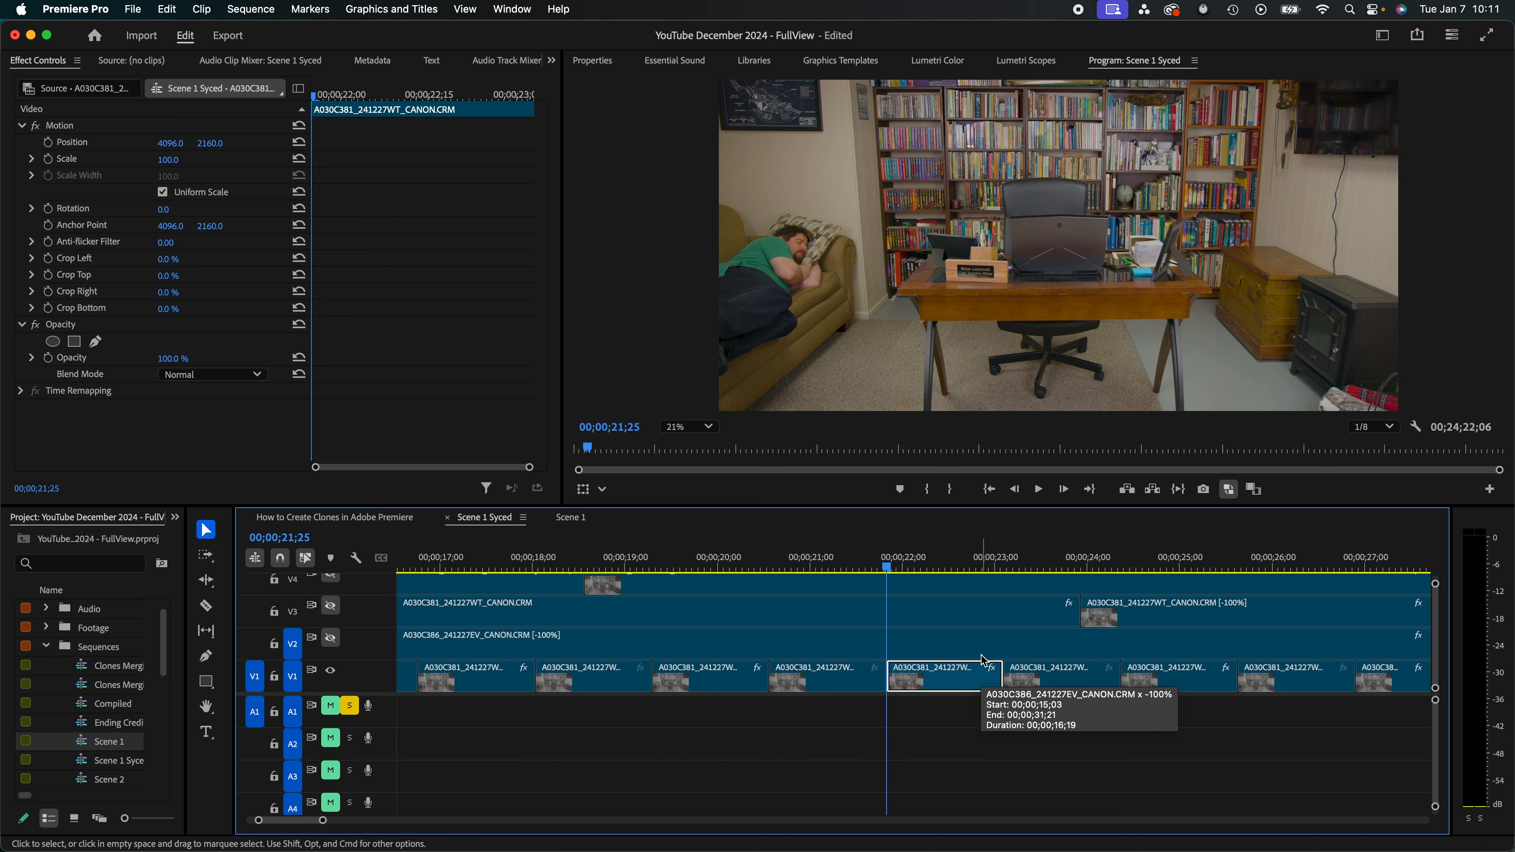
pyautogui.press('Down')
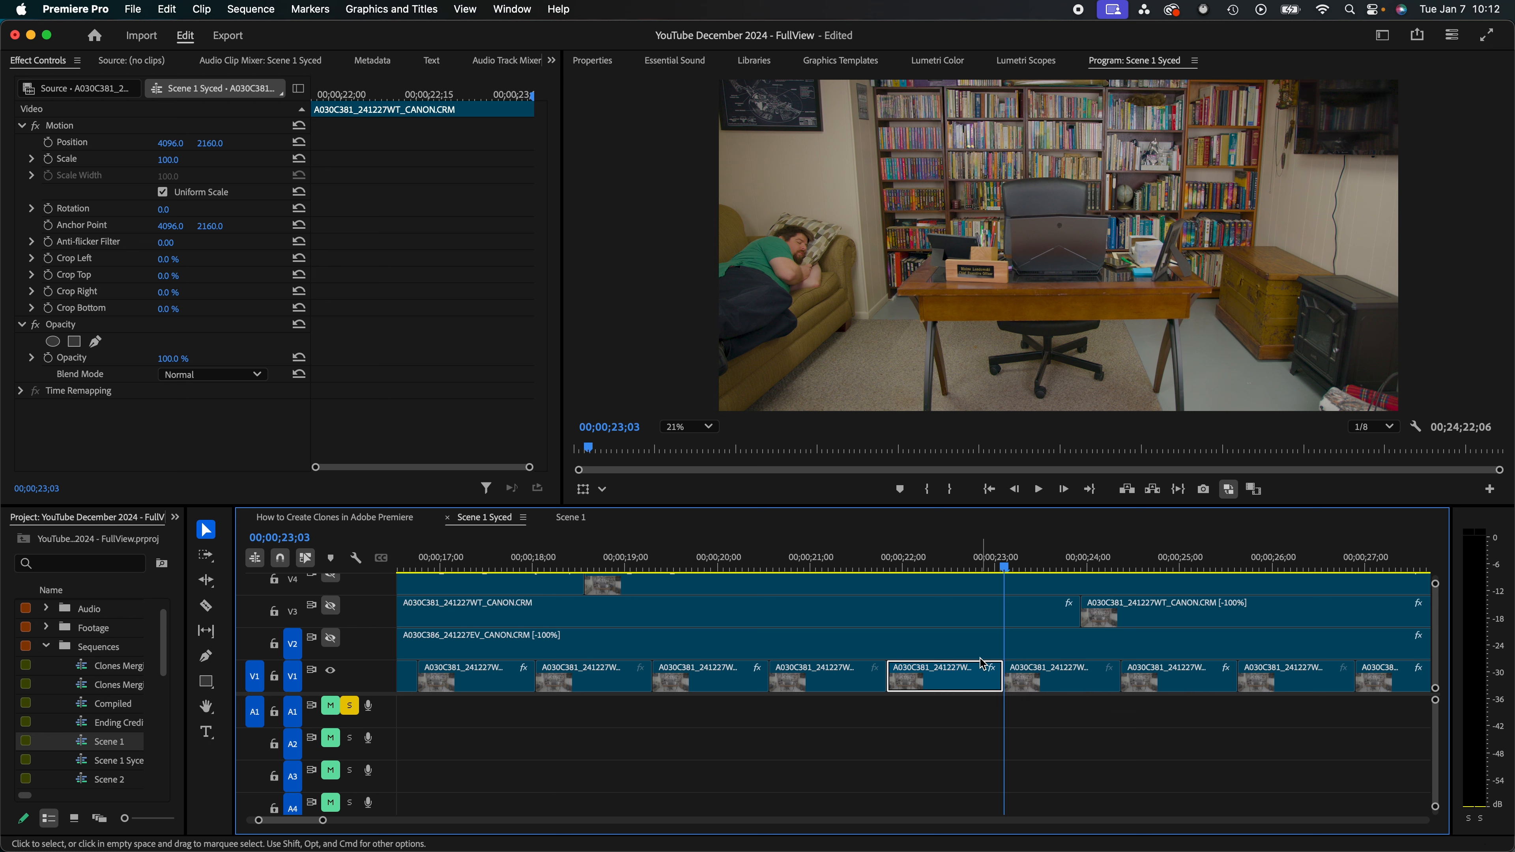
# Select the V1 clip starting at 00;00;23;03 and go through the following V1 cuts up to 00;00;26;27.
pyautogui.click(1073, 678)
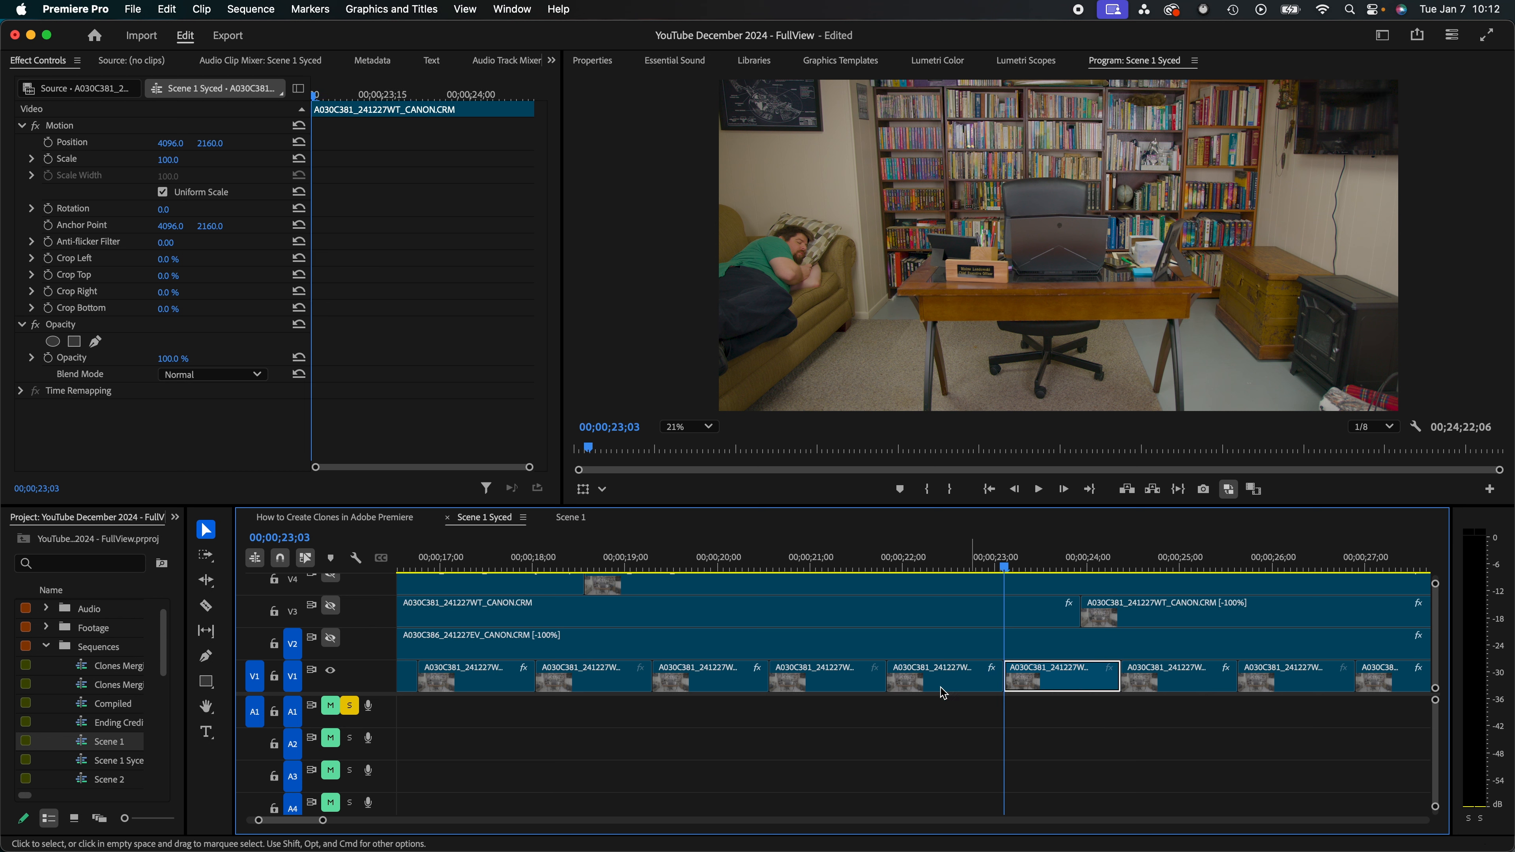
pyautogui.press('Down')
pyautogui.press('Down')
pyautogui.press('Down')
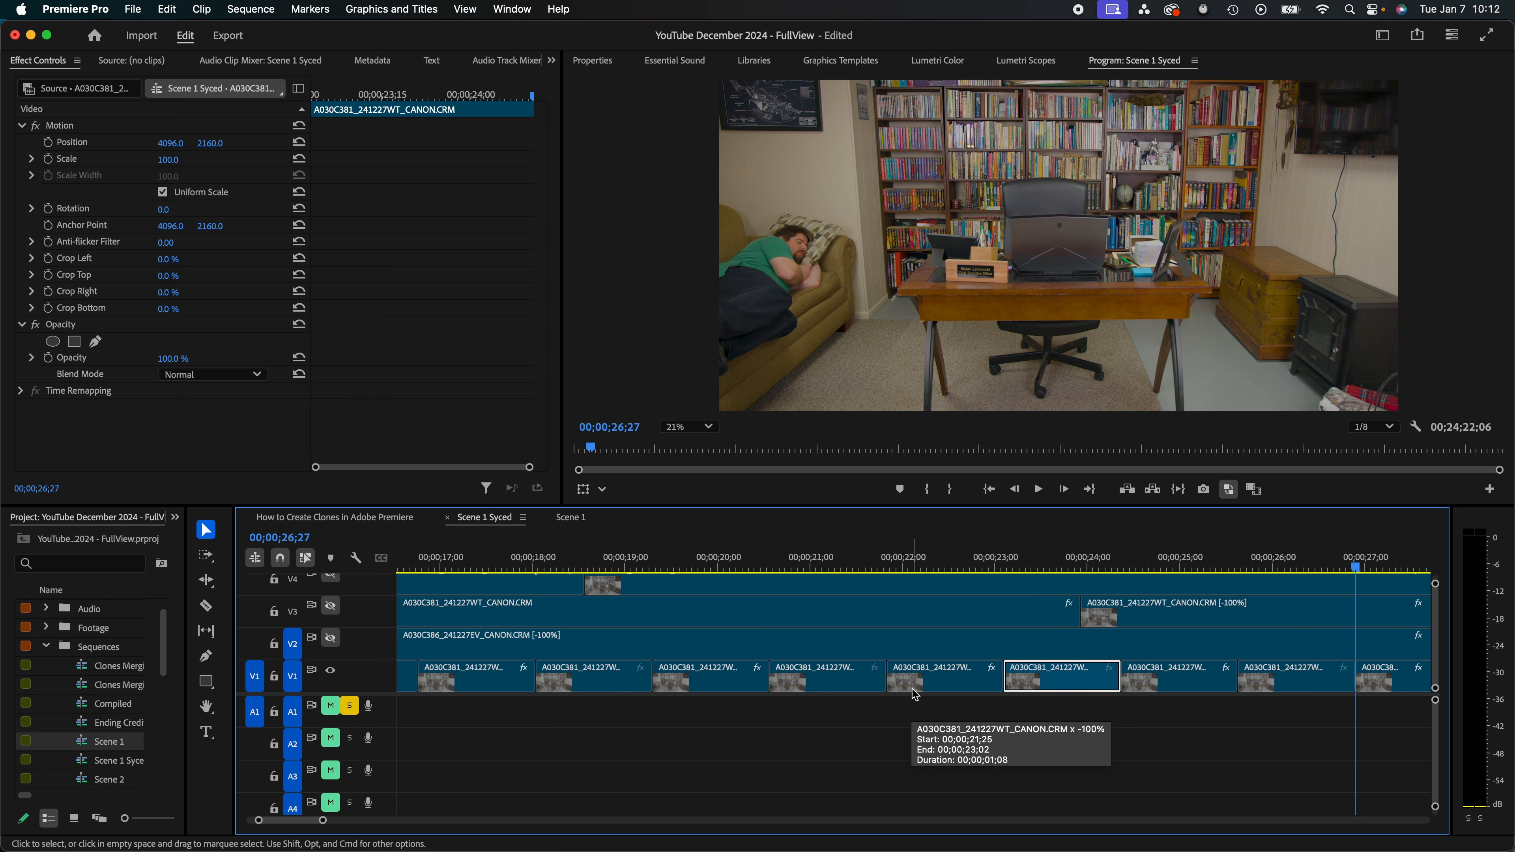
# Show track V2 again and select its second clip to display its opacity mask settings.
pyautogui.press('-')
pyautogui.press('-')
pyautogui.press('-')
pyautogui.press('-')
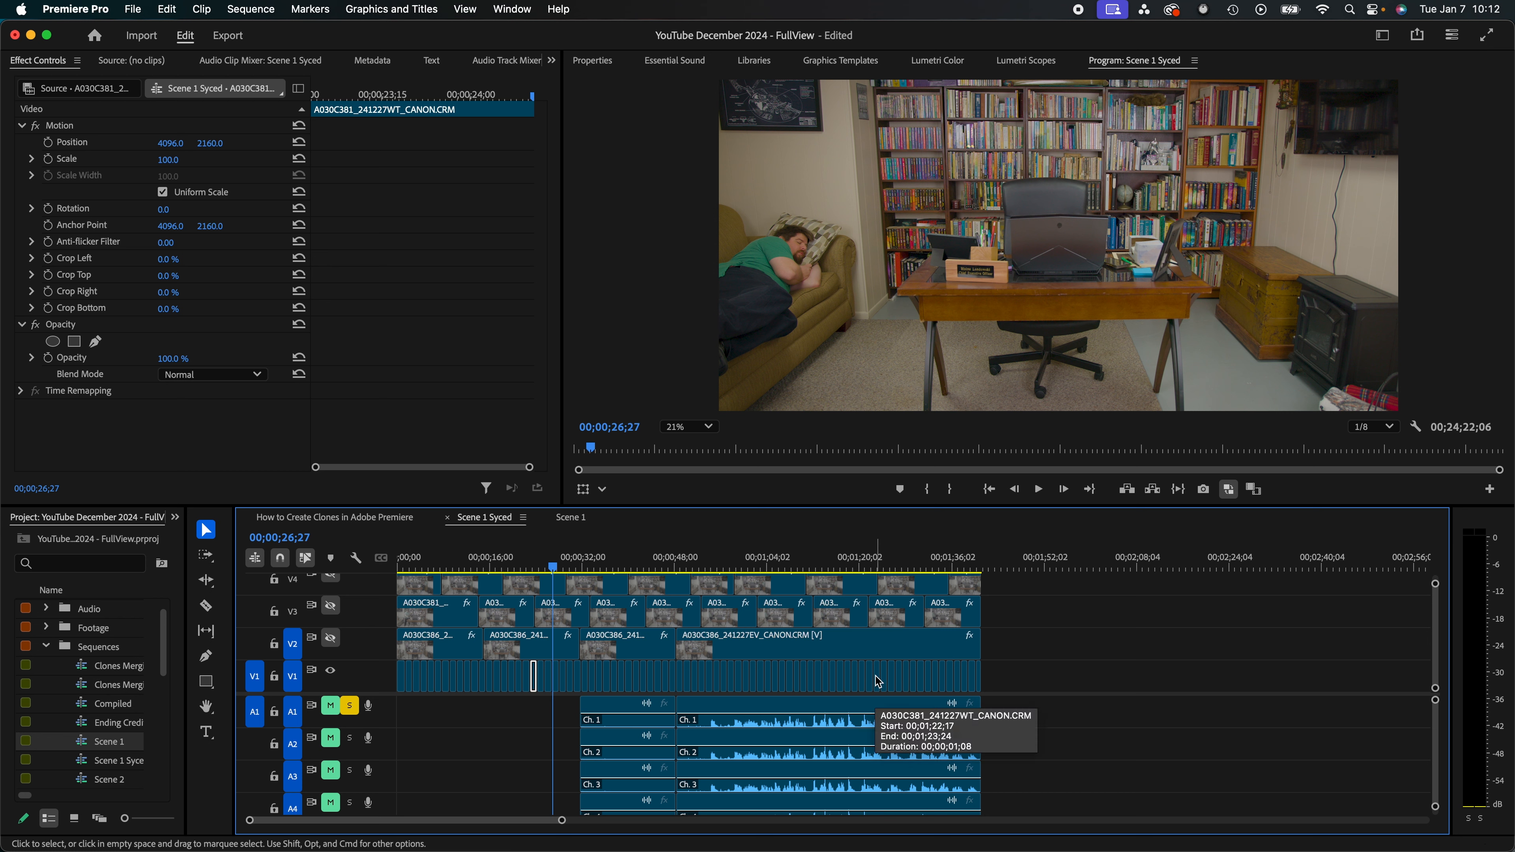
pyautogui.click(331, 638)
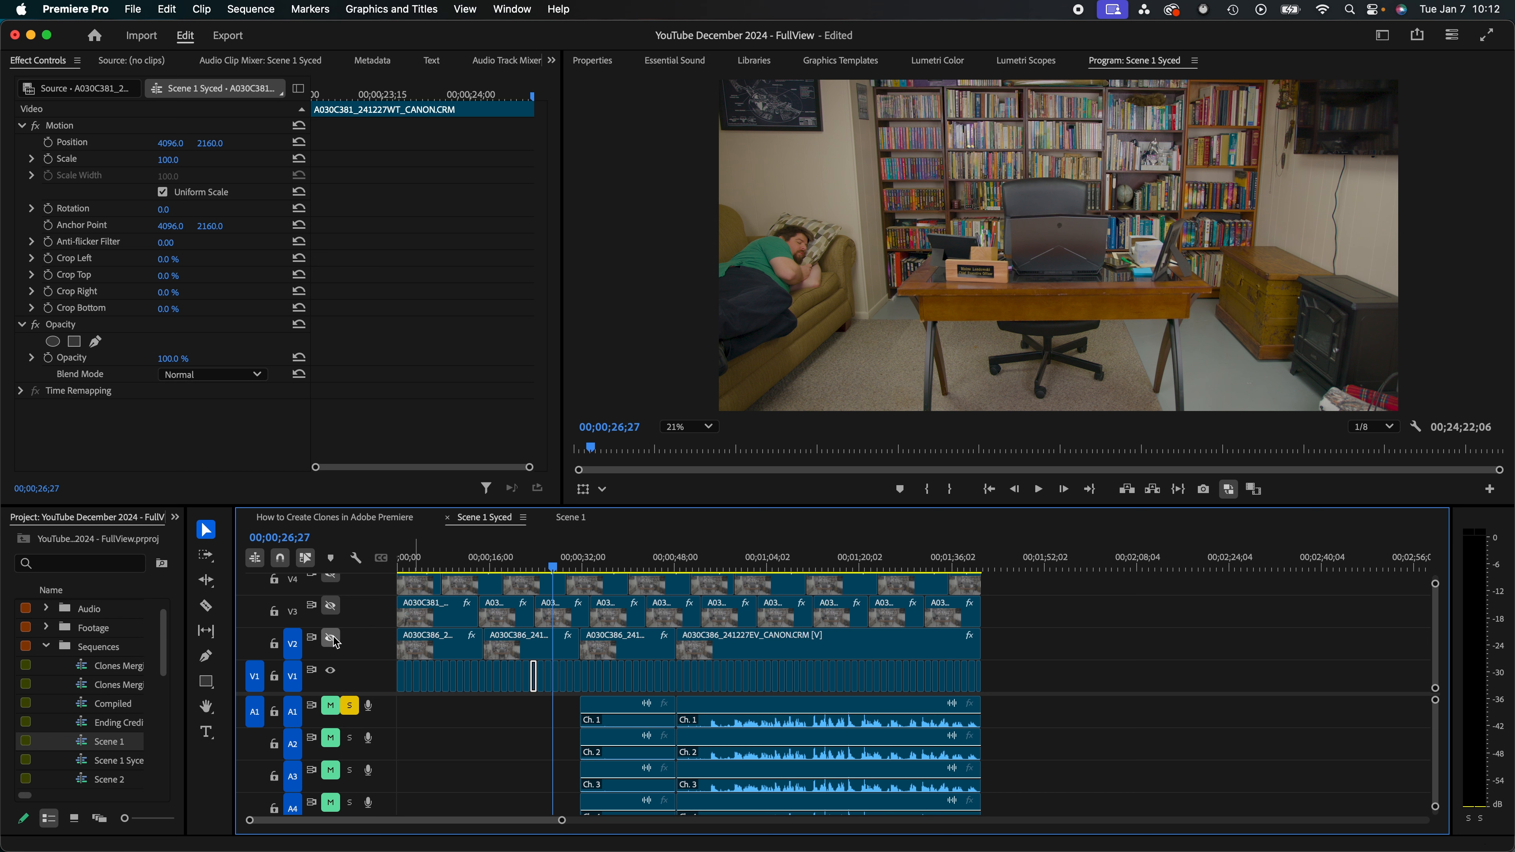
pyautogui.click(333, 608)
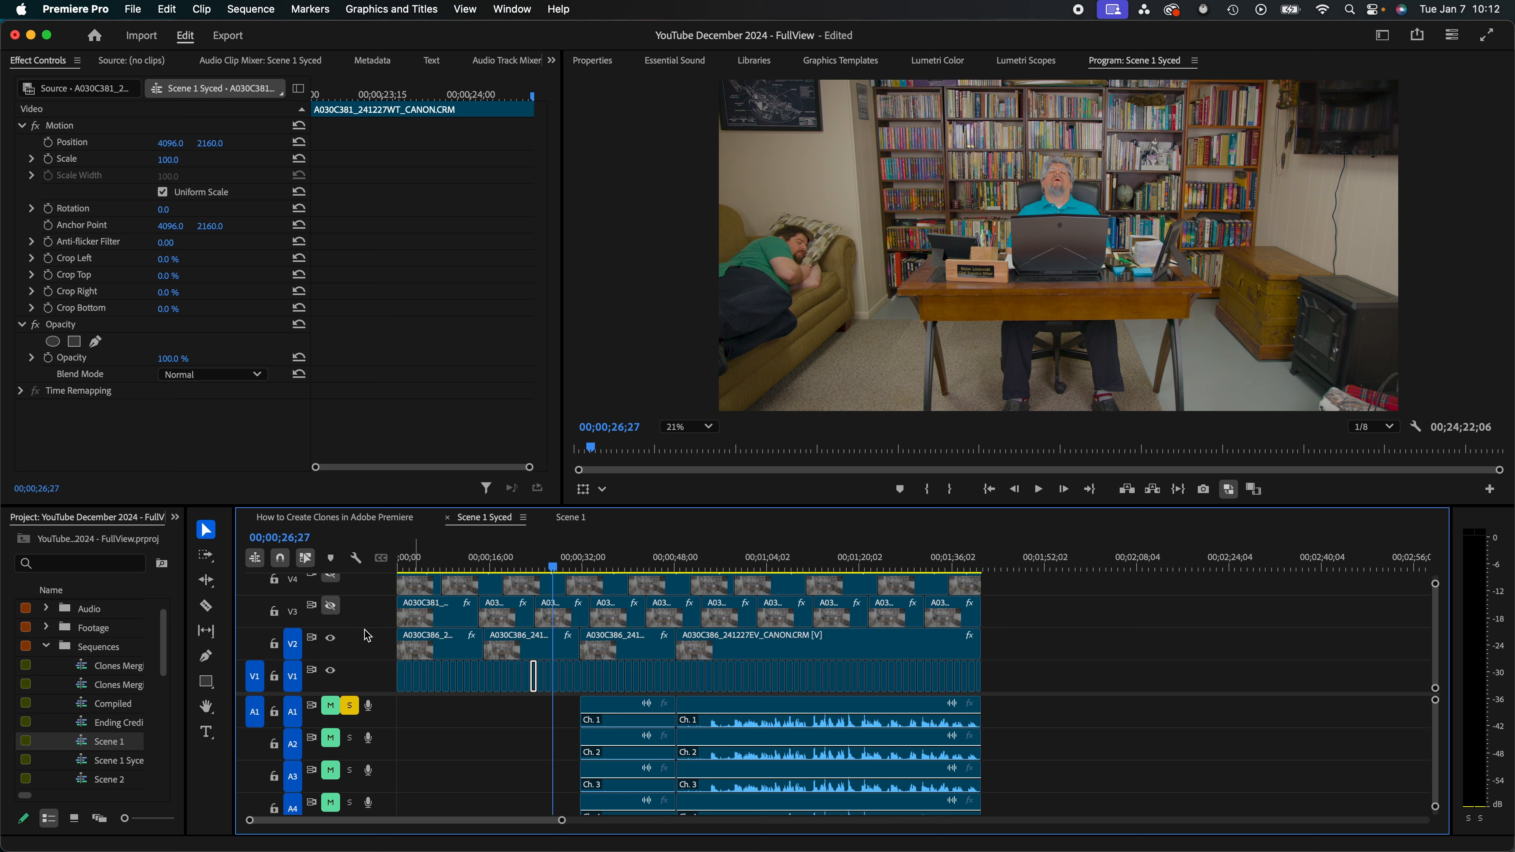
pyautogui.click(554, 651)
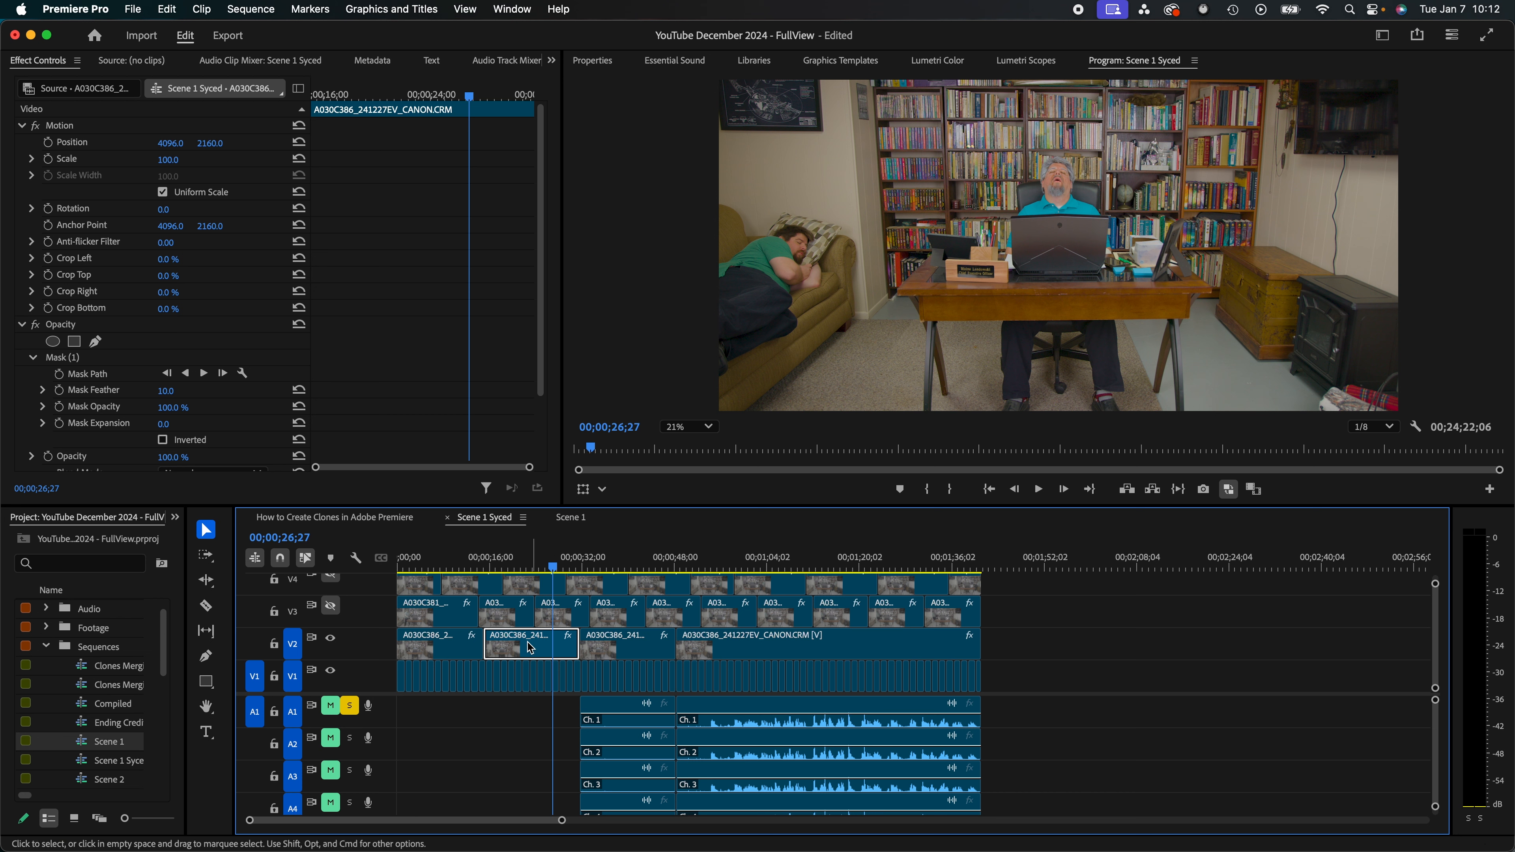
# Scrub through the V2 clips to 00;00;46;17 and select the third V2 clip to view its mask settings.
pyautogui.click(477, 563)
pyautogui.moveTo(481, 566); pyautogui.dragTo(666, 574)
pyautogui.click(628, 654)
# Show tracks V3 and V4 again, selecting the fourth V3 clip to view its mask settings.
pyautogui.click(331, 605)
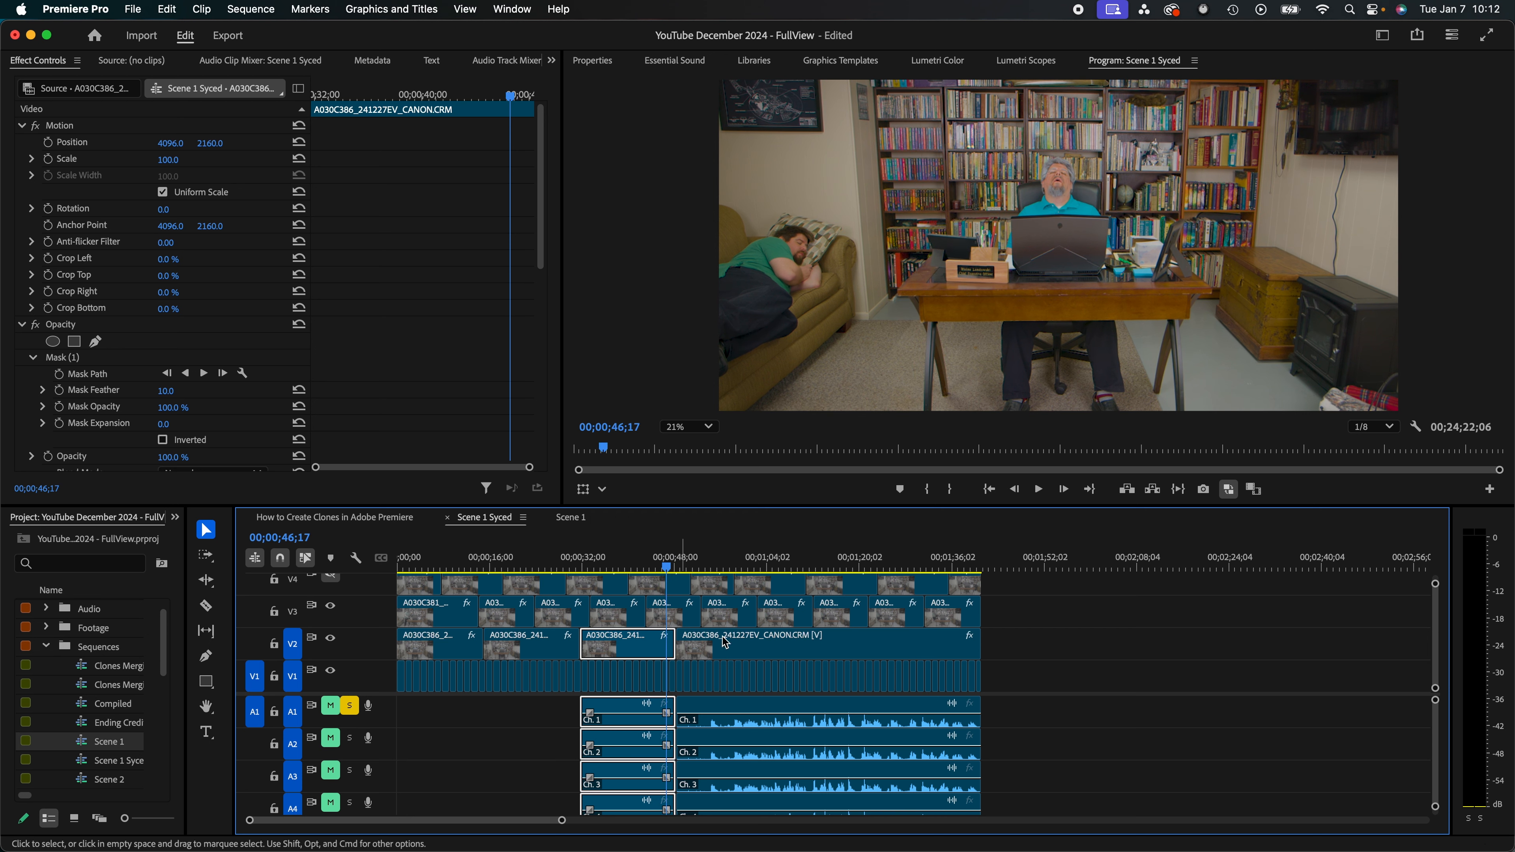
pyautogui.click(624, 618)
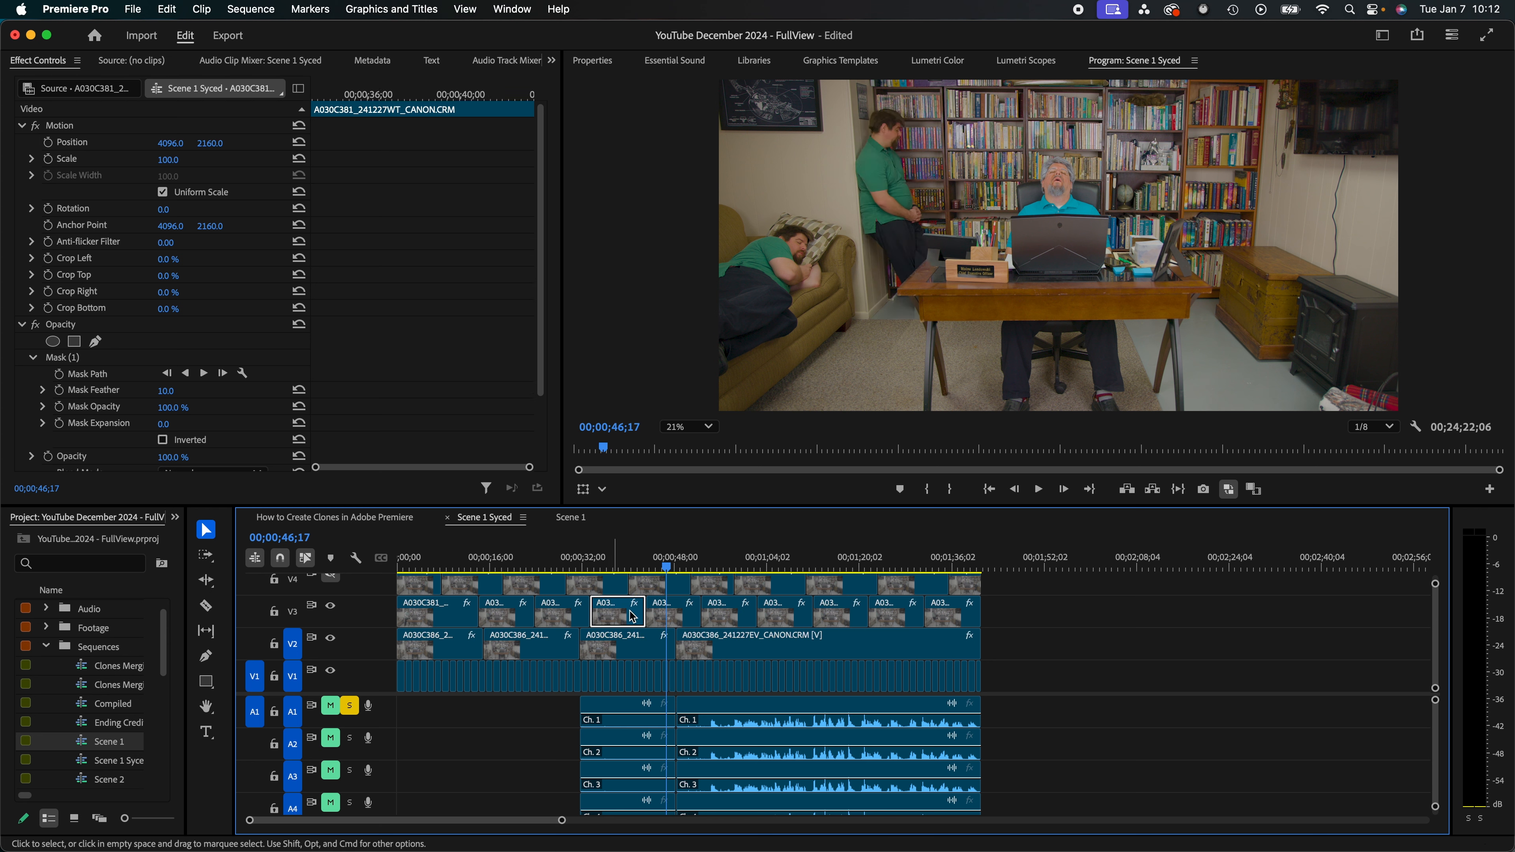
pyautogui.click(334, 578)
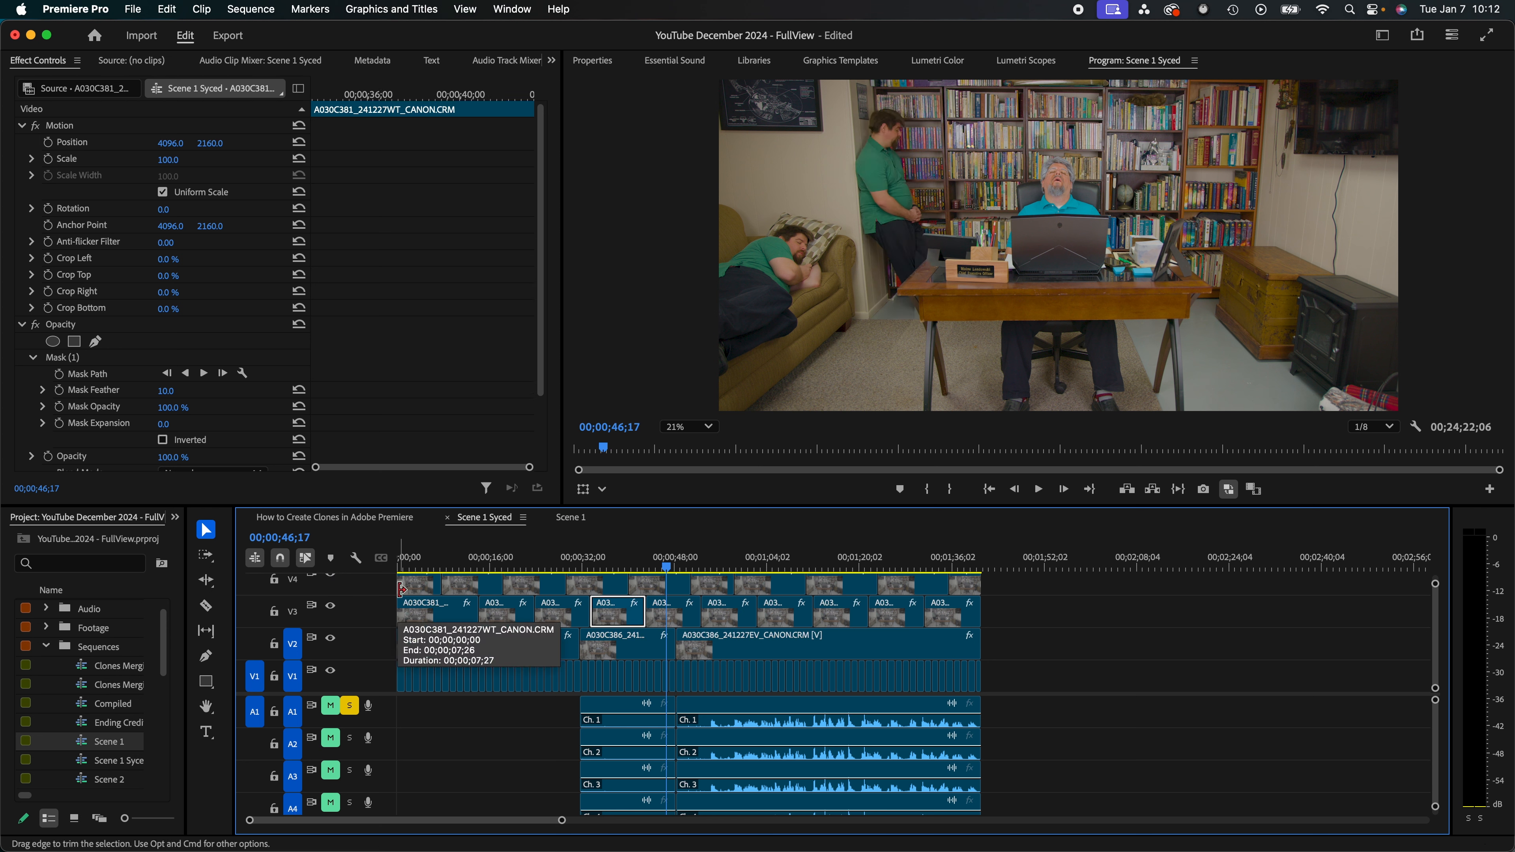